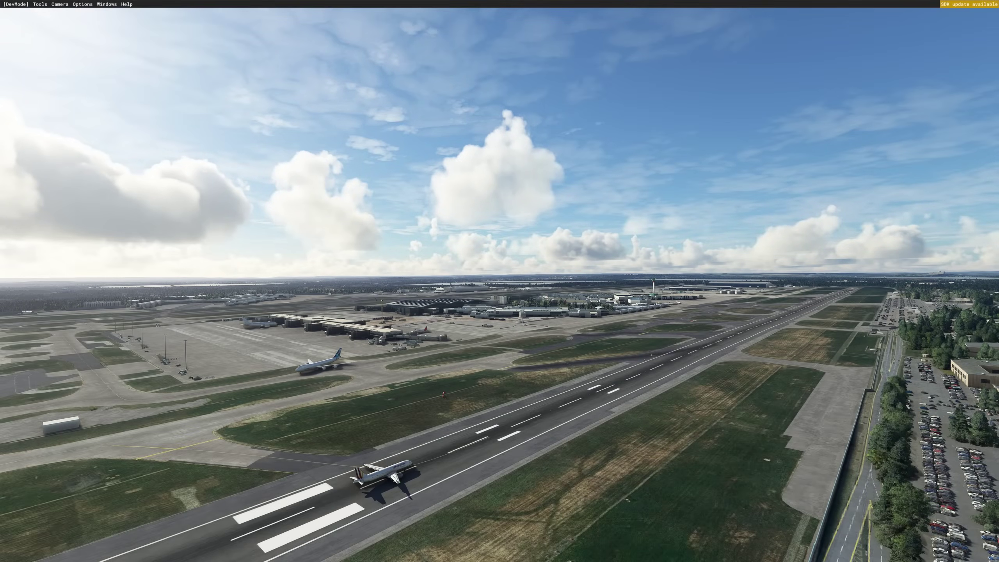
Turn on the DevMode FPS overlay and pause to the options menu
click(83, 4)
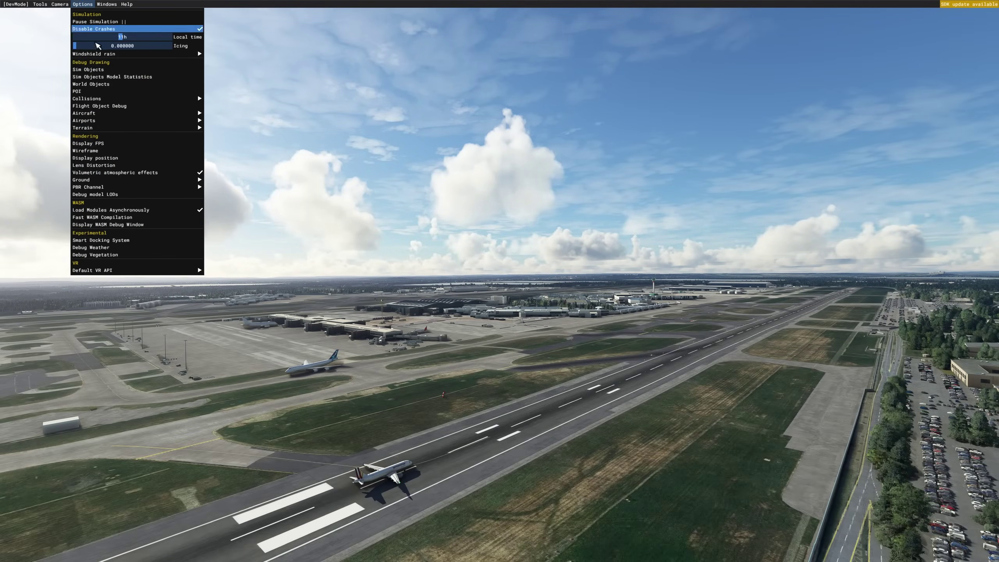
click(93, 143)
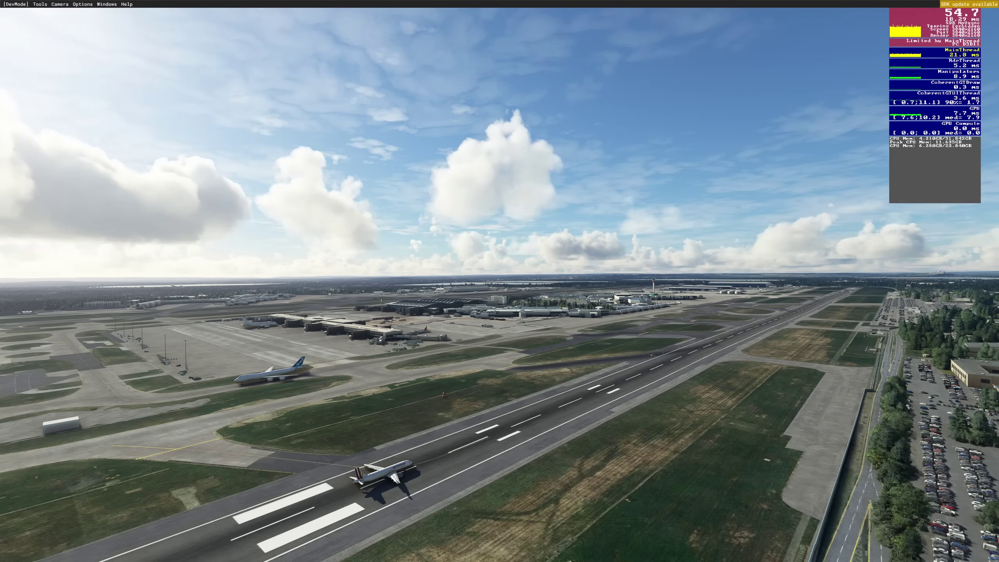
key(Escape)
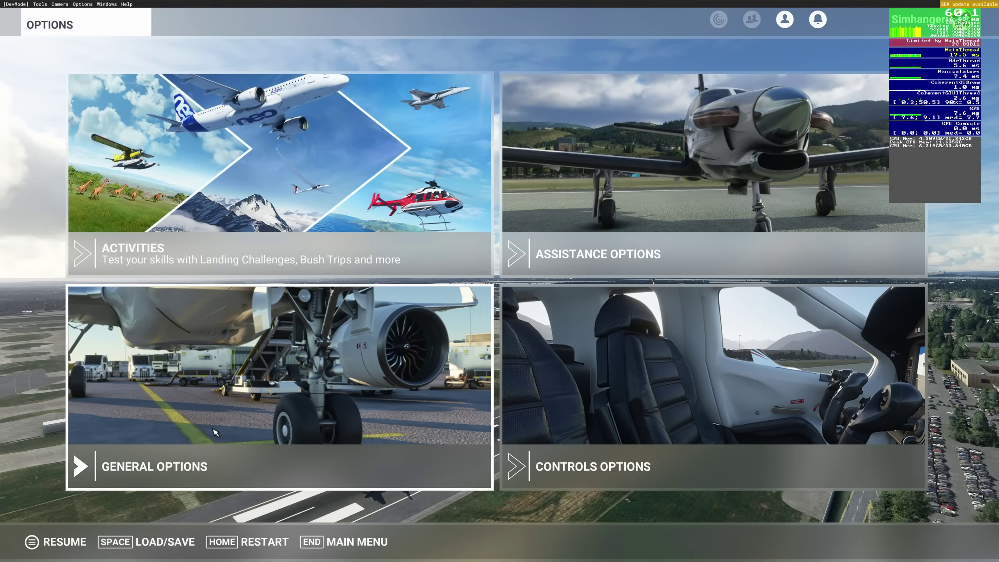
Look over the Graphics and Traffic settings, then resume the flight without changes
click(222, 466)
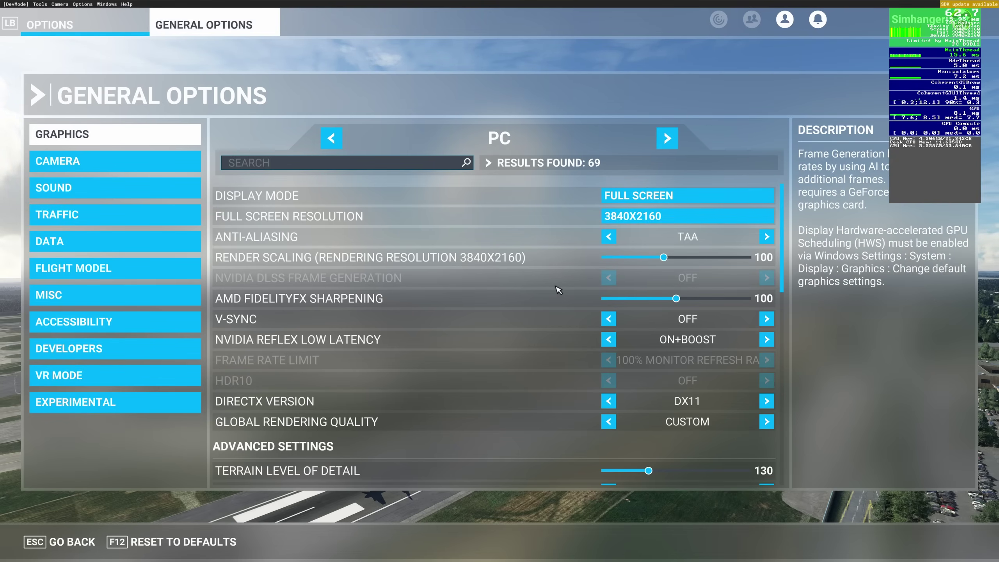
scroll(557, 289, down, 3)
scroll(557, 289, down, 3)
scroll(557, 289, down, 3)
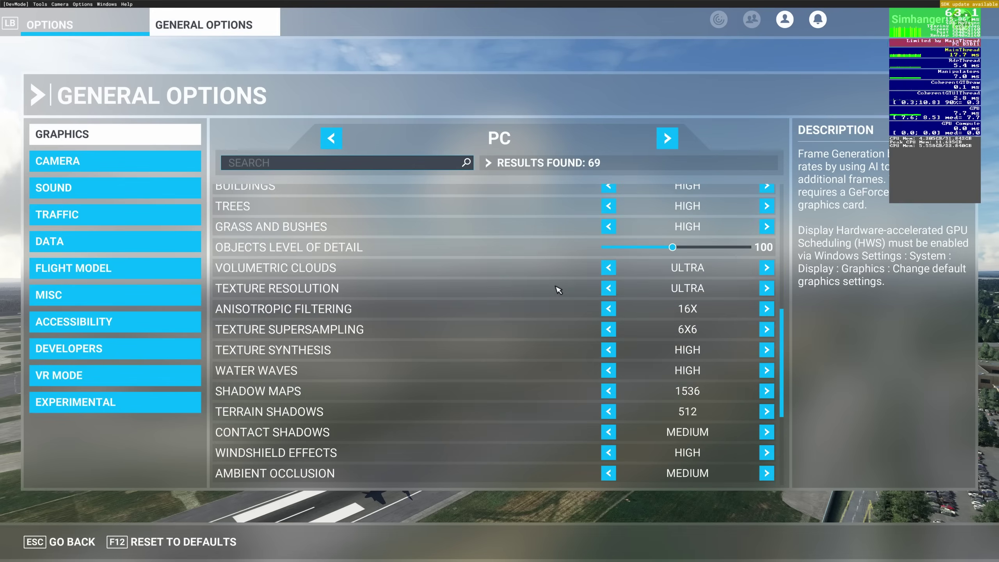
scroll(557, 289, down, 2)
scroll(558, 289, down, 3)
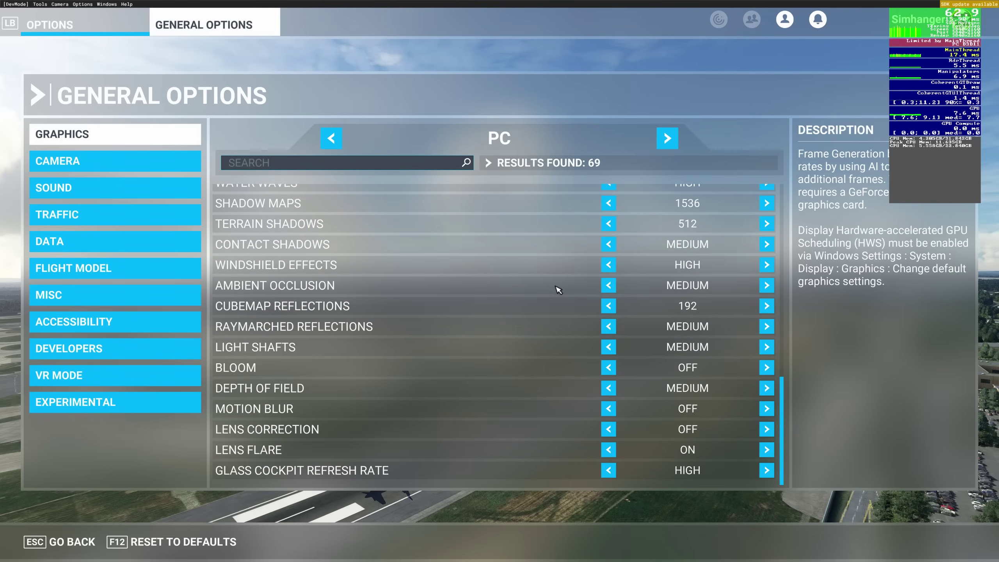
scroll(557, 289, up, 3)
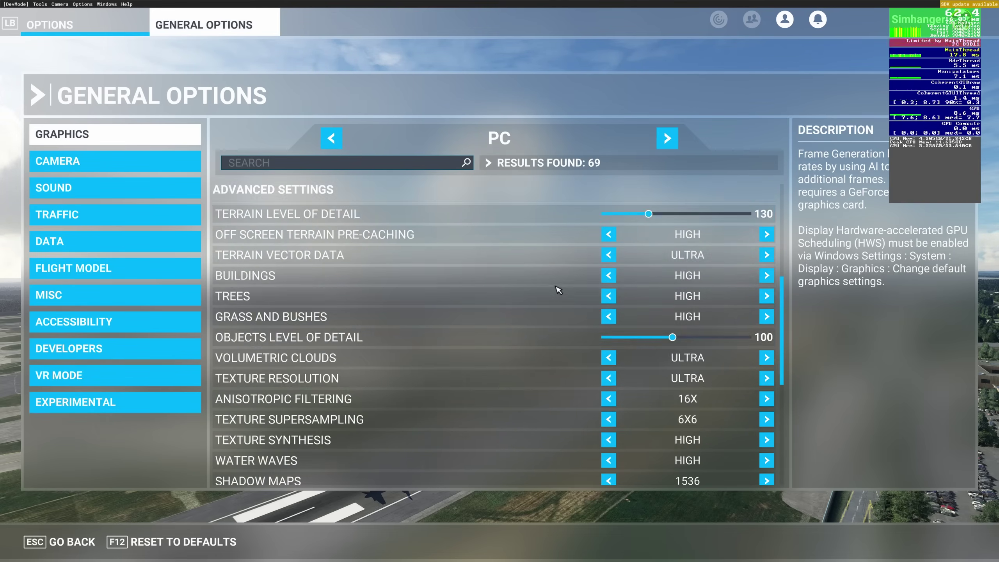
scroll(557, 290, up, 4)
scroll(557, 288, up, 4)
scroll(557, 289, up, 2)
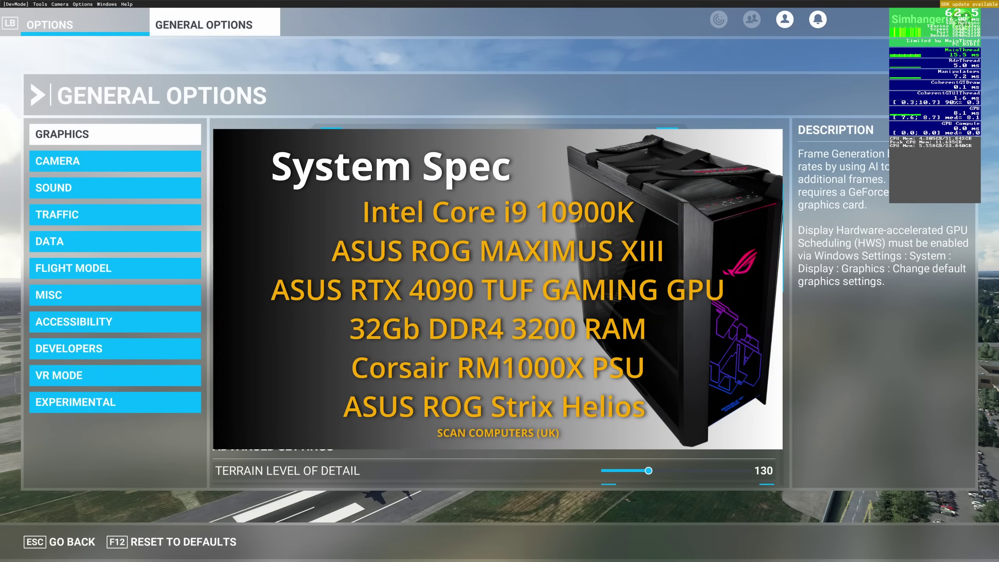
click(124, 218)
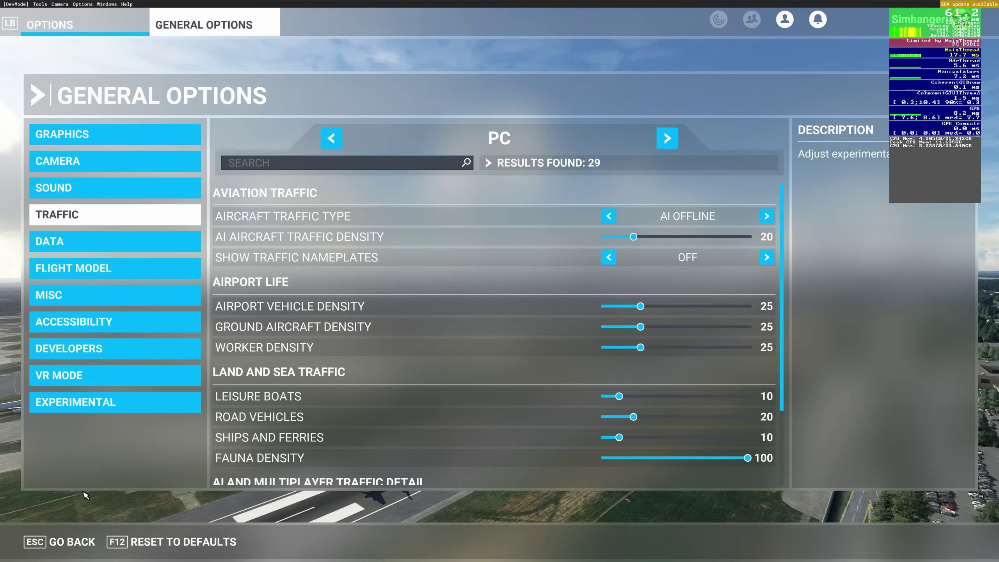
click(69, 541)
click(67, 541)
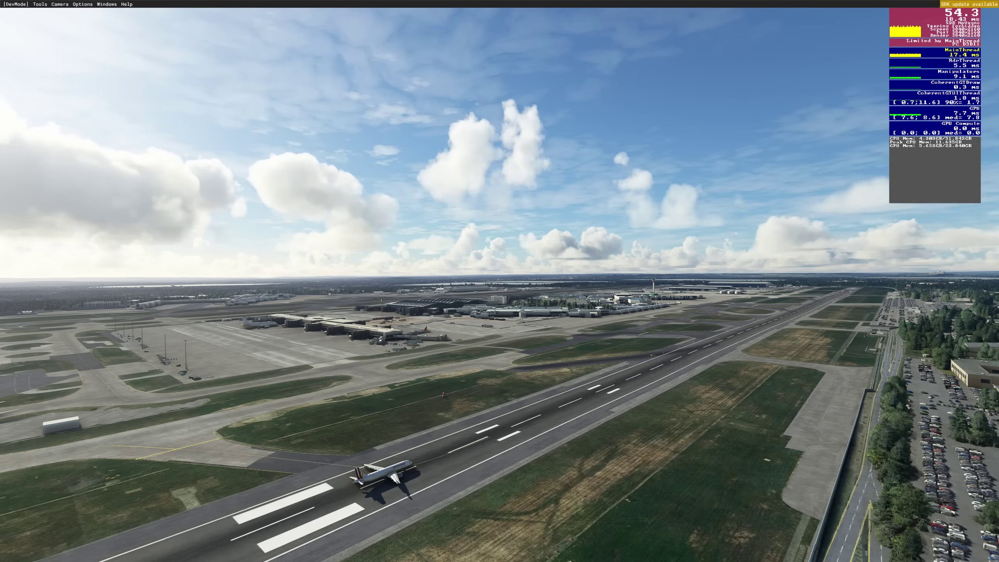
Pause and reopen General Options on Traffic, showing AI Offline at density 20
key(Escape)
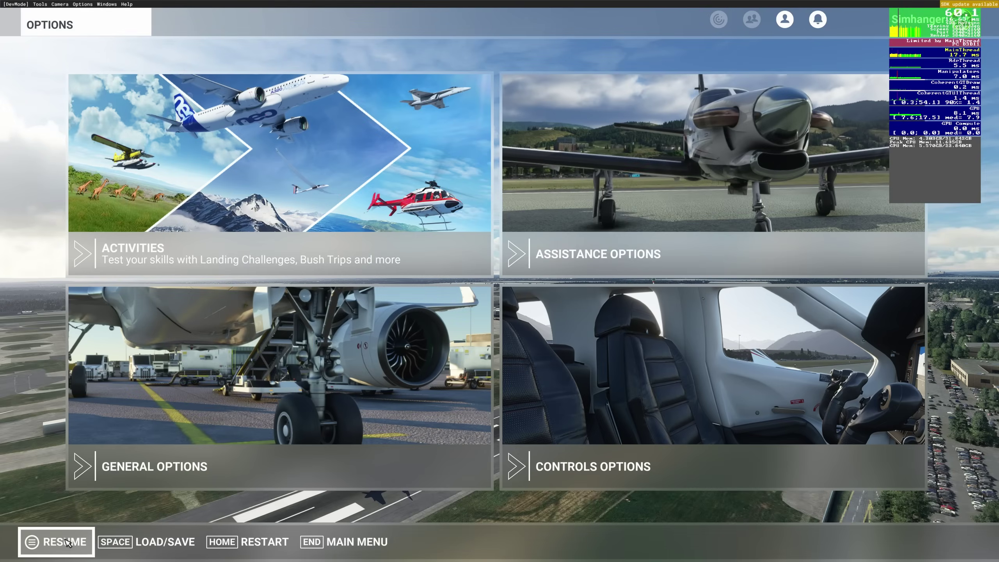
click(186, 441)
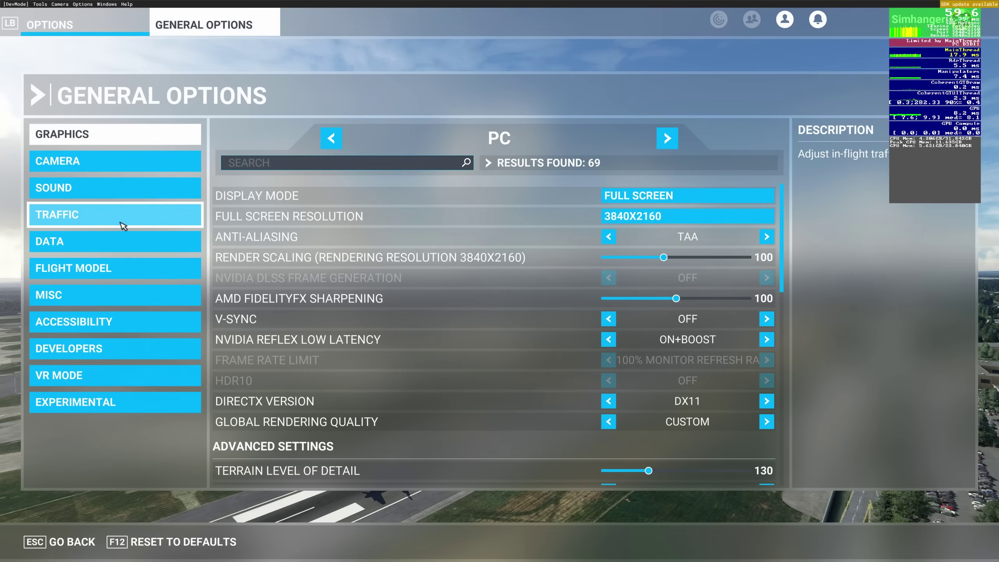
click(123, 225)
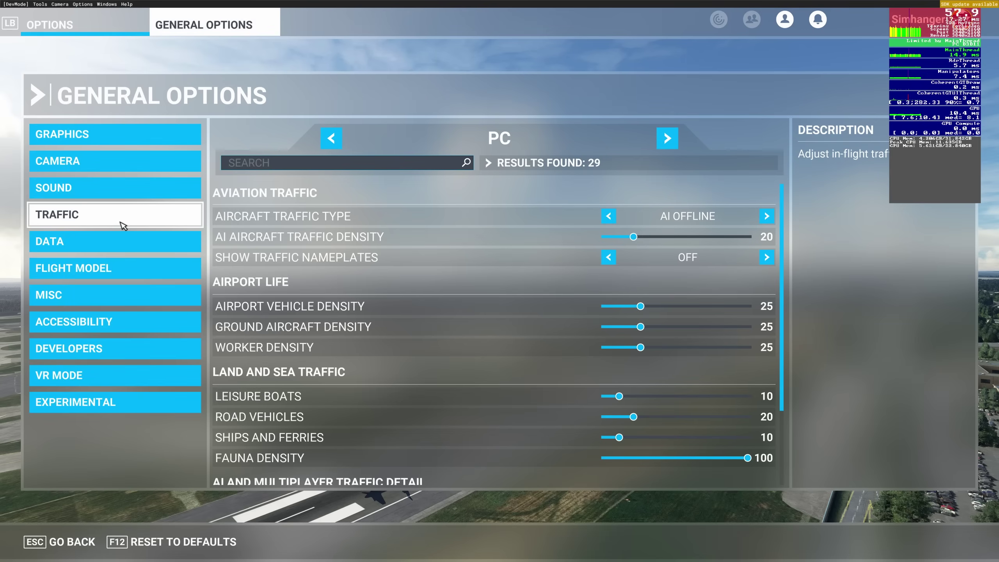
Set aircraft traffic to Off and airport life densities to 0, then save
click(609, 216)
click(609, 216)
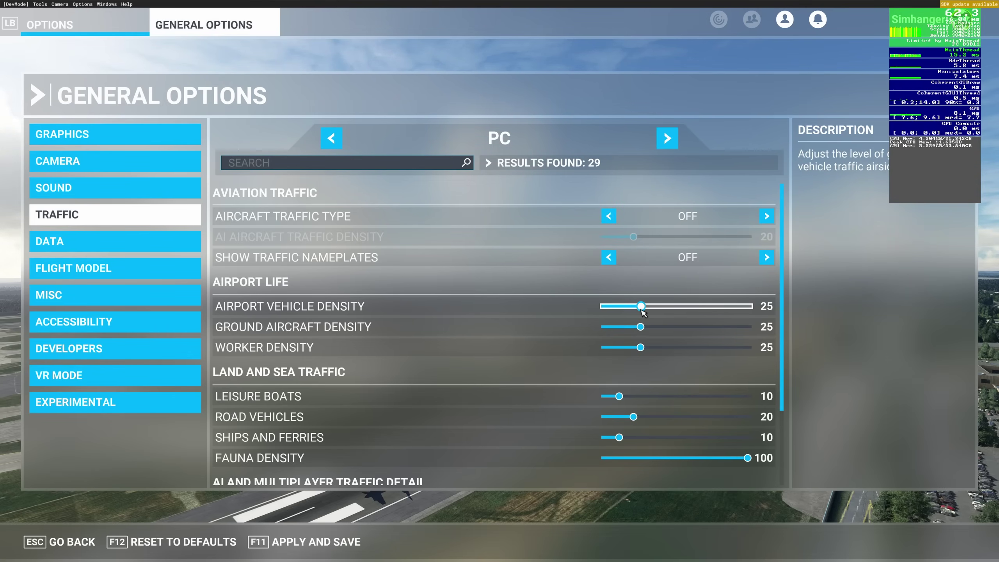
mouse_move(640, 307)
mouse_down()
mouse_move(598, 306)
mouse_move(596, 347)
mouse_up()
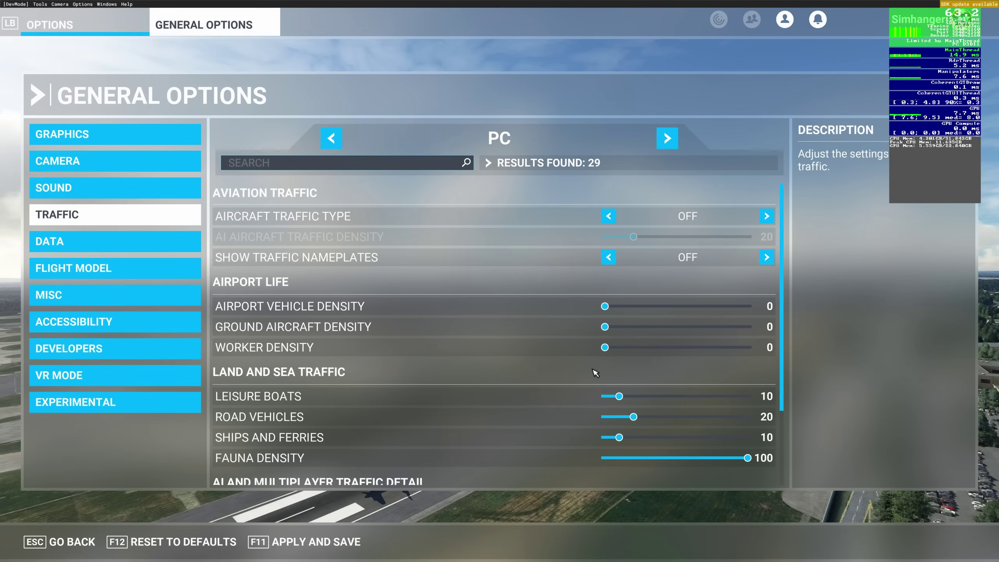
click(327, 542)
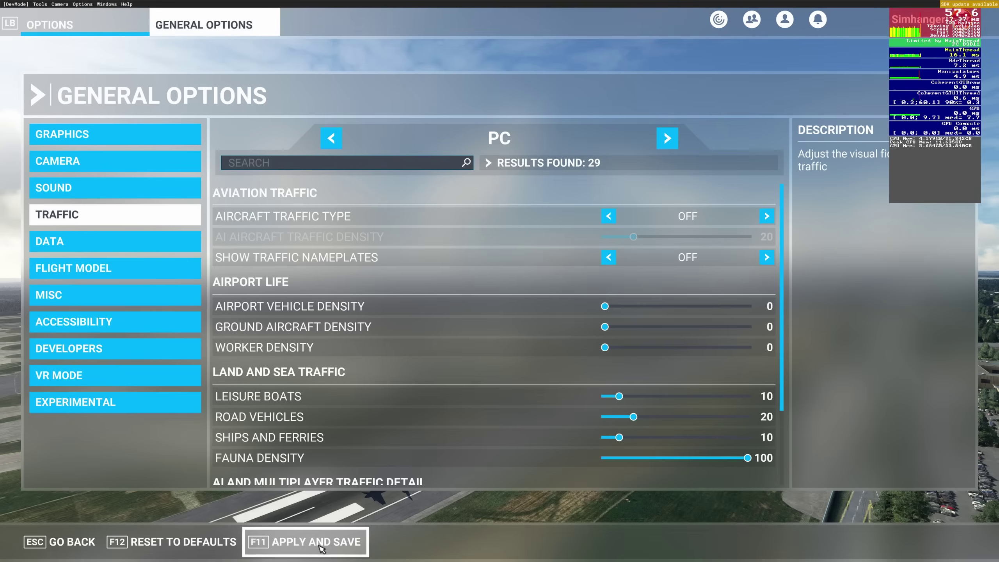
click(72, 542)
Resume the flight, then pause again and reopen General Options
click(47, 543)
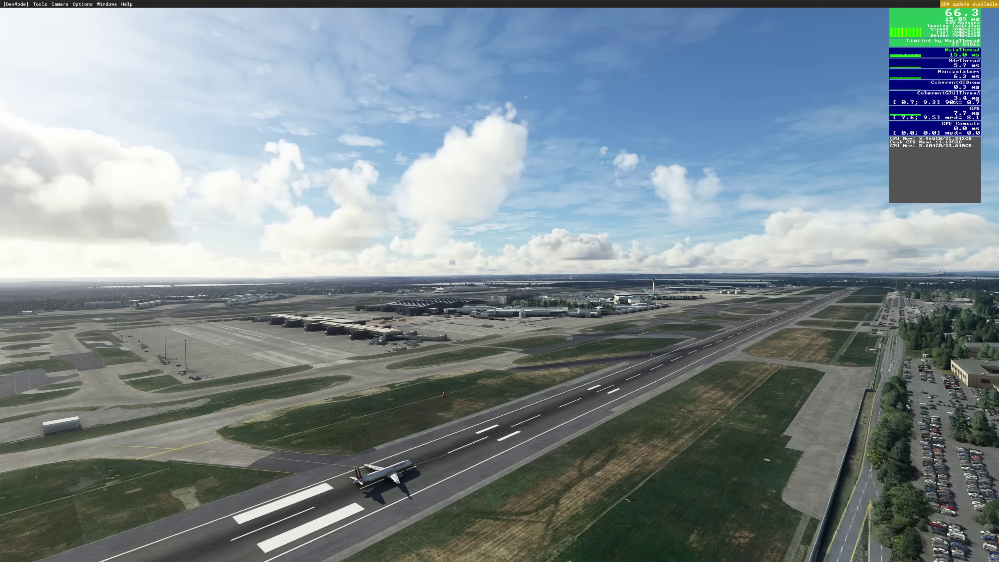
key(Escape)
click(273, 437)
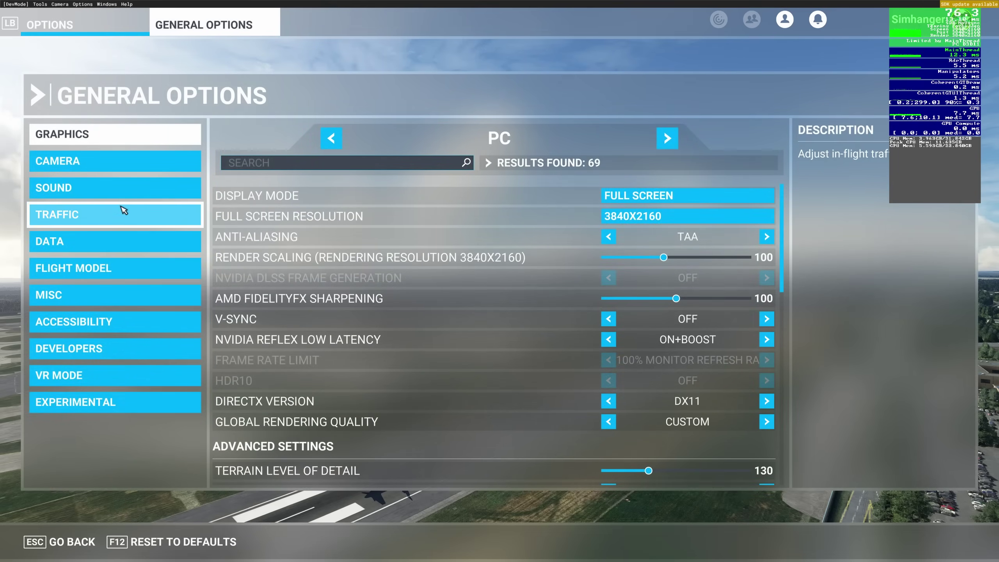
Set Traffic to AI Offline with aircraft, vehicle, ground aircraft and worker densities 100, saved
click(123, 210)
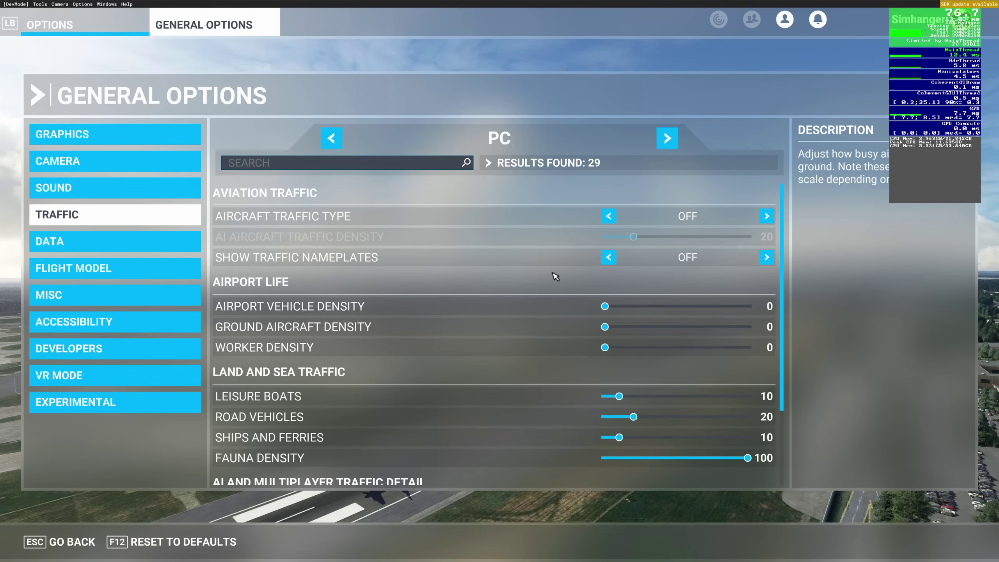
click(609, 217)
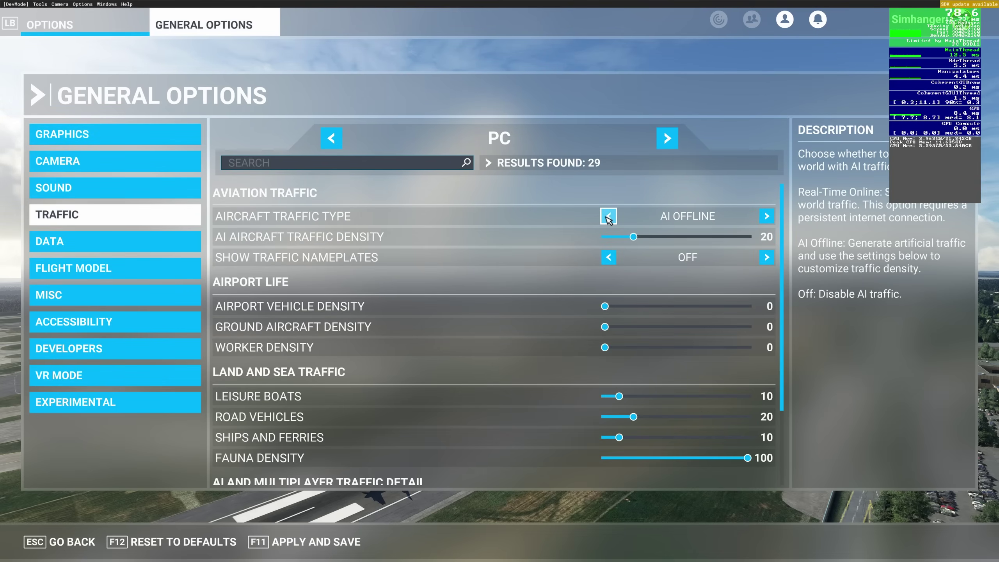
drag(634, 237, 751, 237)
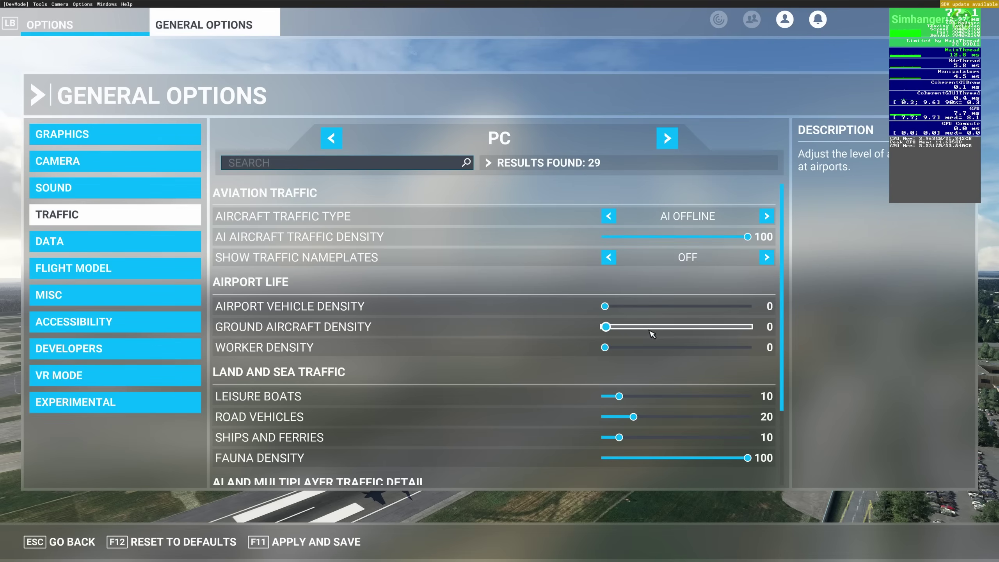
drag(605, 307, 785, 306)
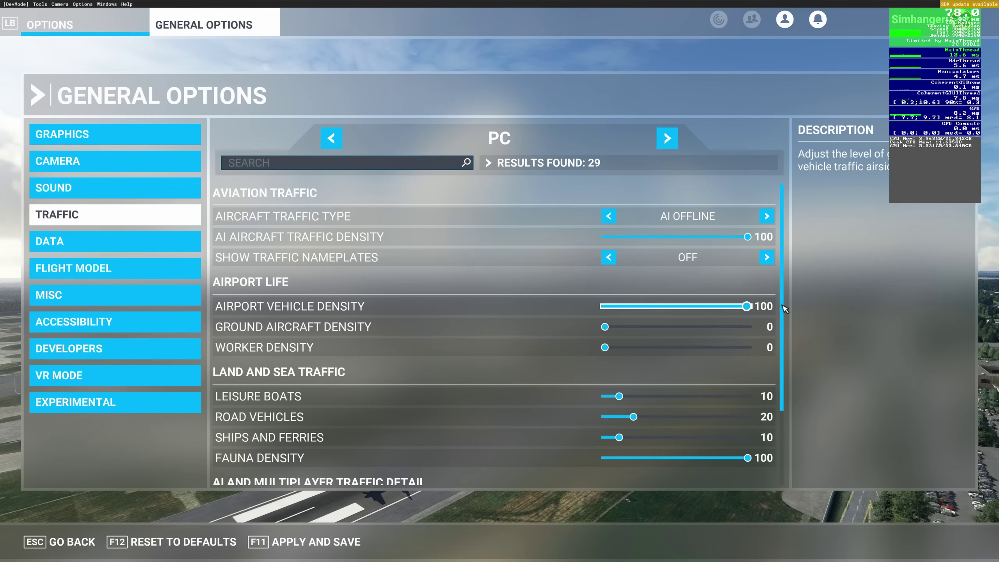
drag(605, 327, 773, 326)
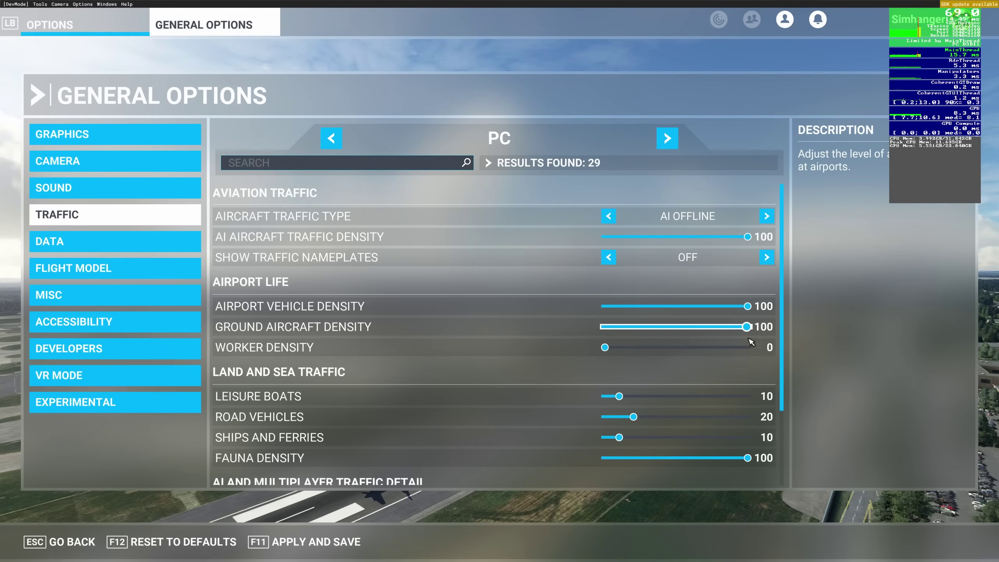
drag(606, 347, 772, 348)
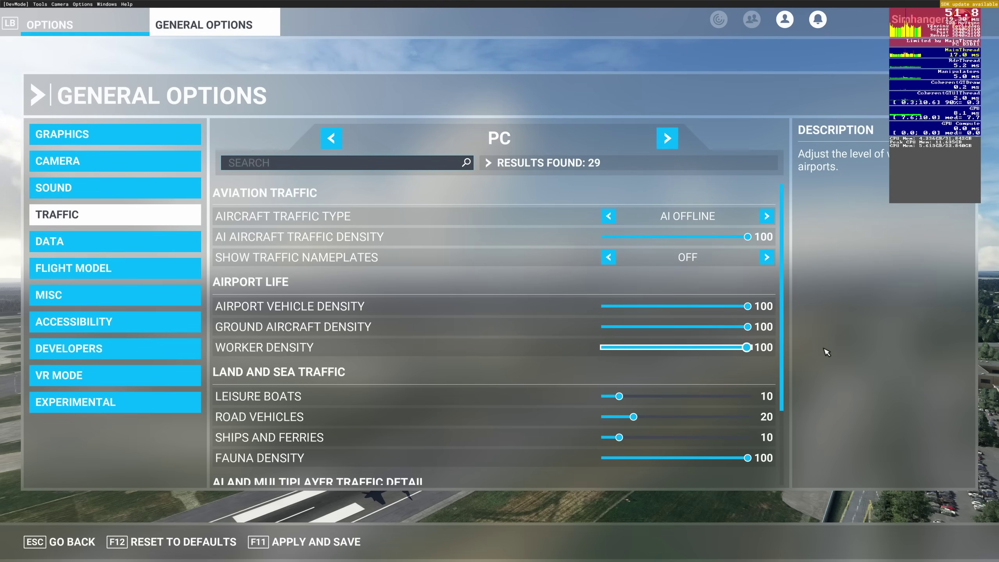
click(304, 541)
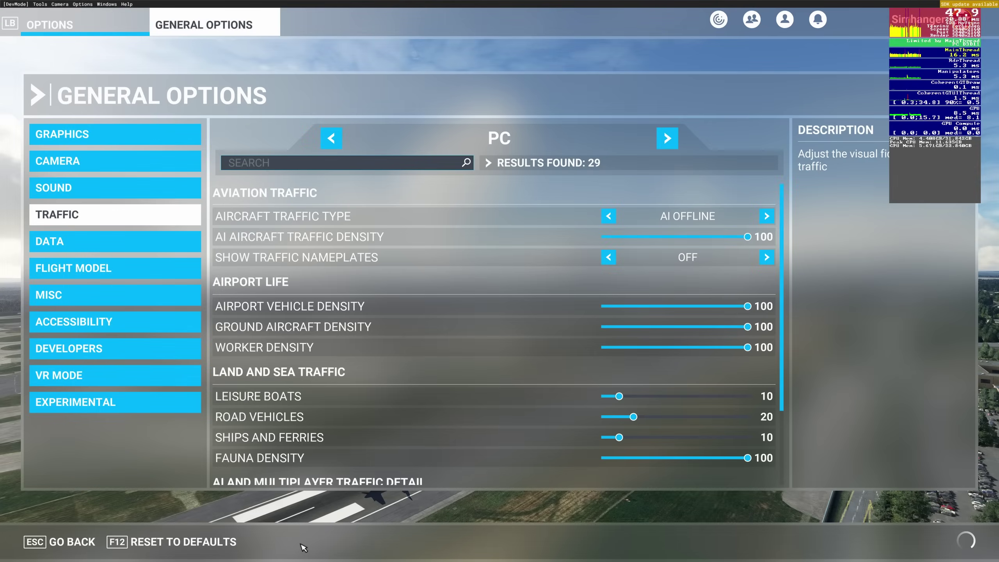
click(60, 541)
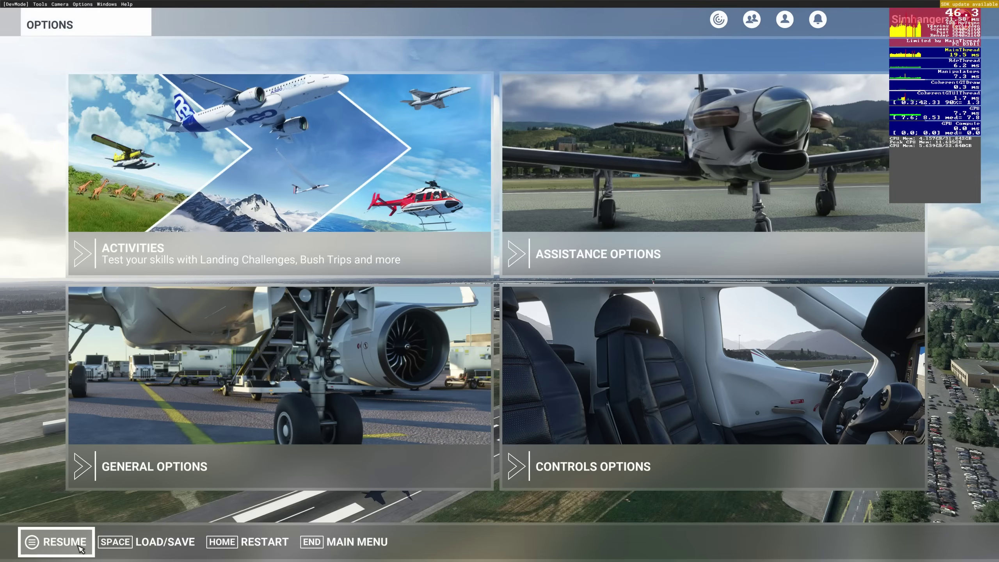
click(80, 546)
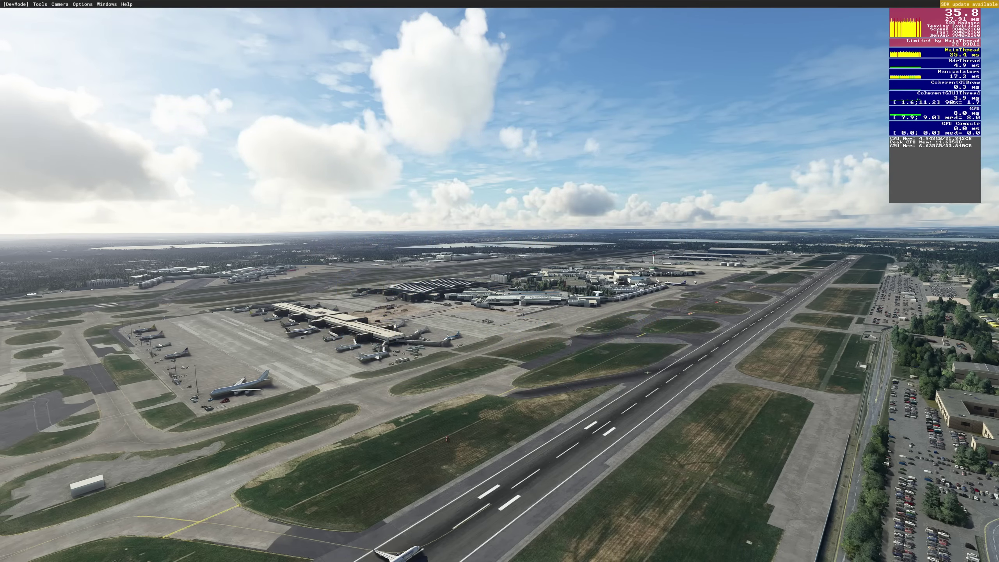
key(Escape)
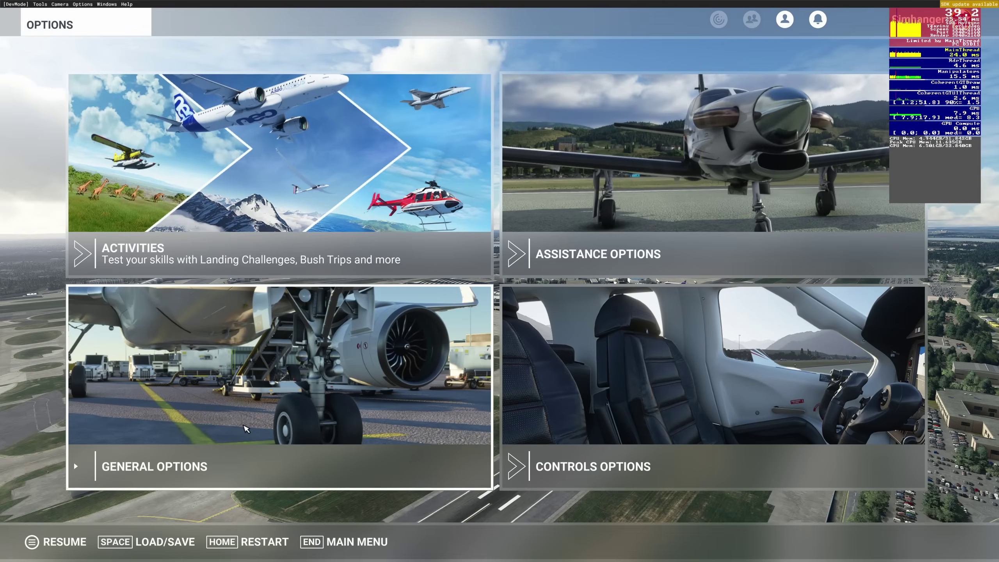
Lower airport vehicle density to 20 and ground aircraft and worker densities to 25
click(244, 429)
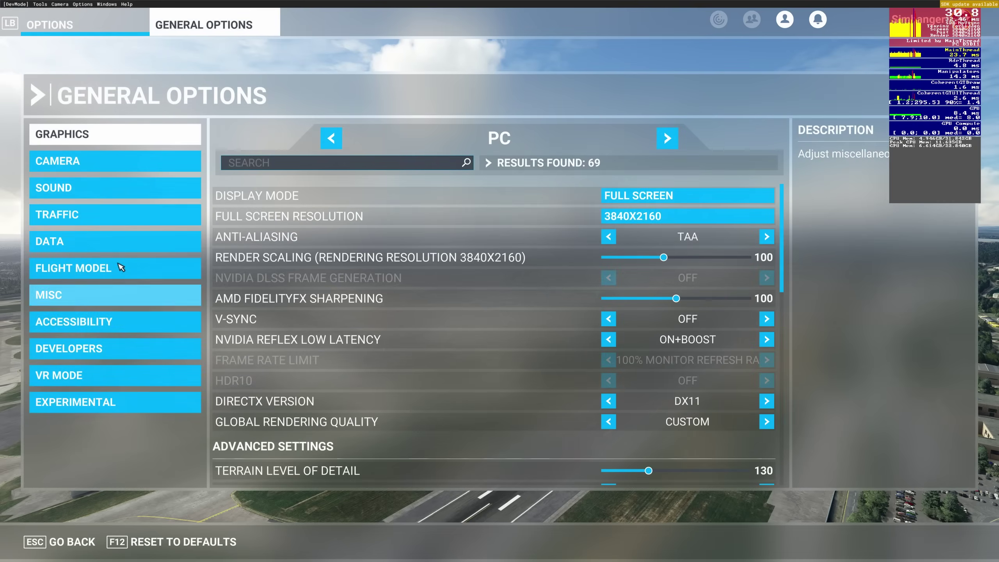
click(110, 216)
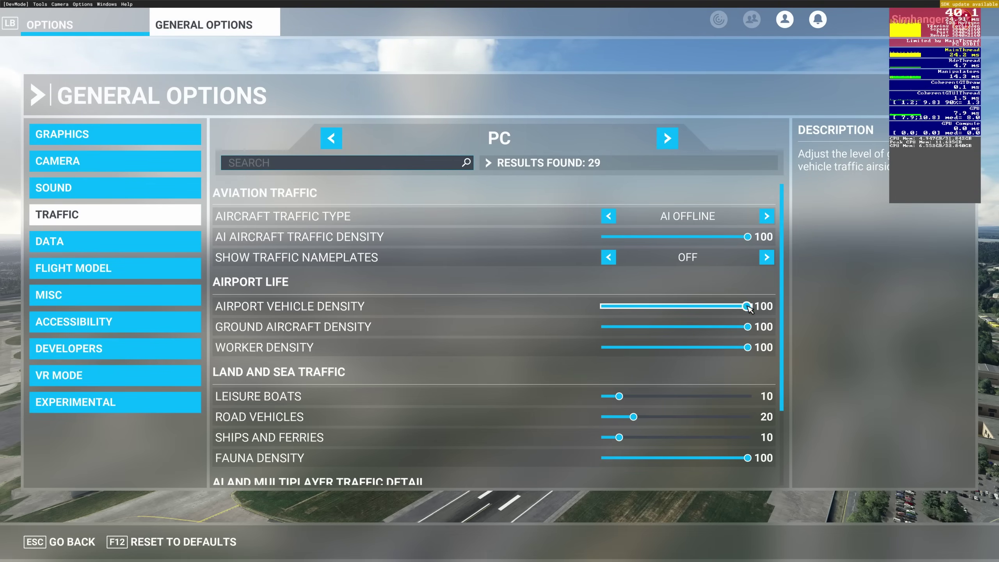
drag(749, 307, 638, 313)
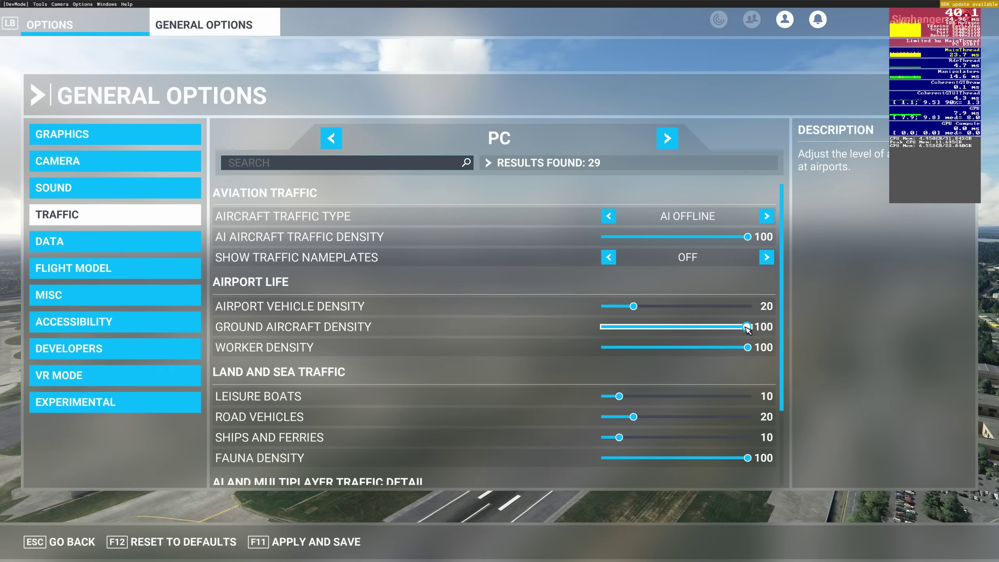
drag(748, 327, 642, 334)
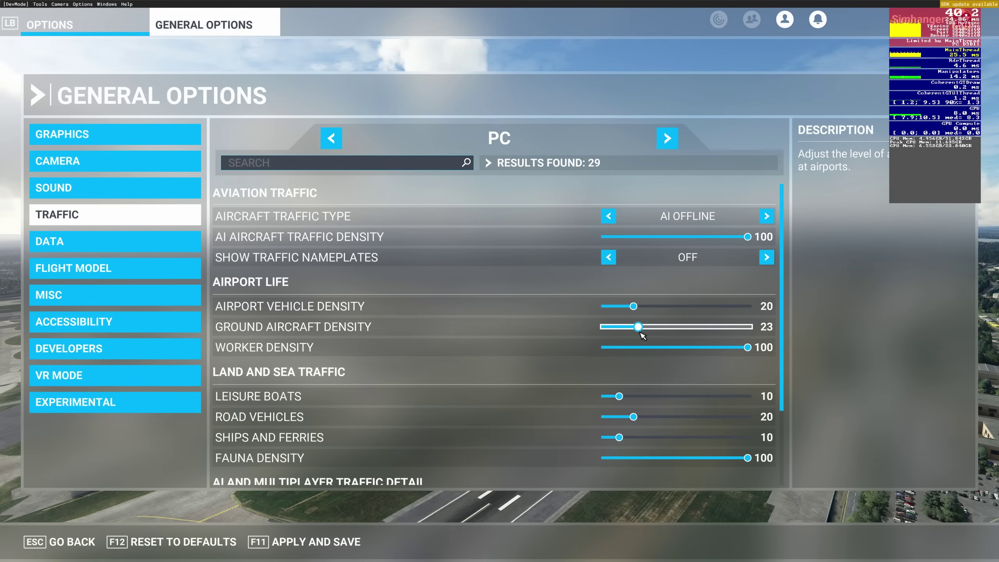
drag(641, 334, 645, 333)
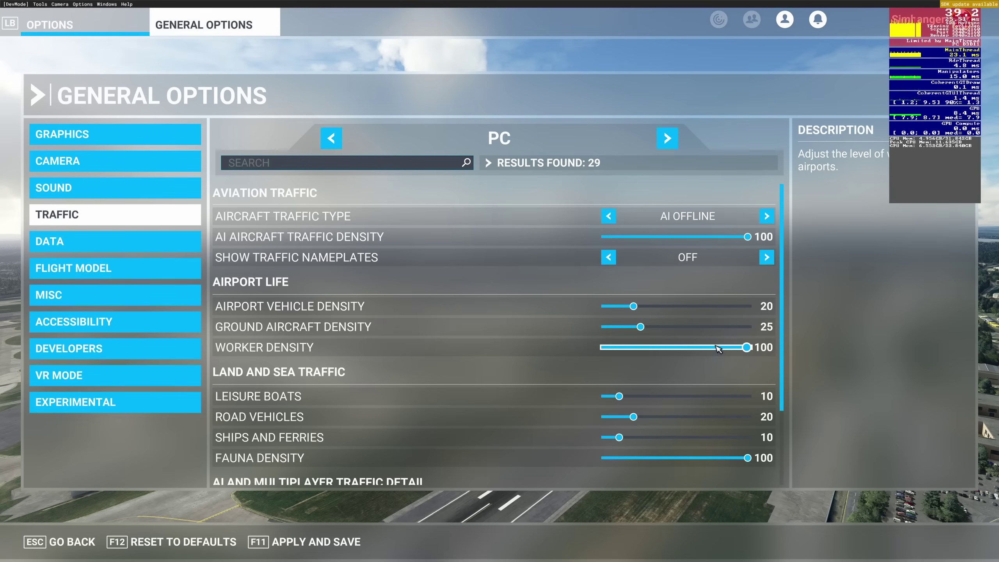
drag(747, 348, 644, 353)
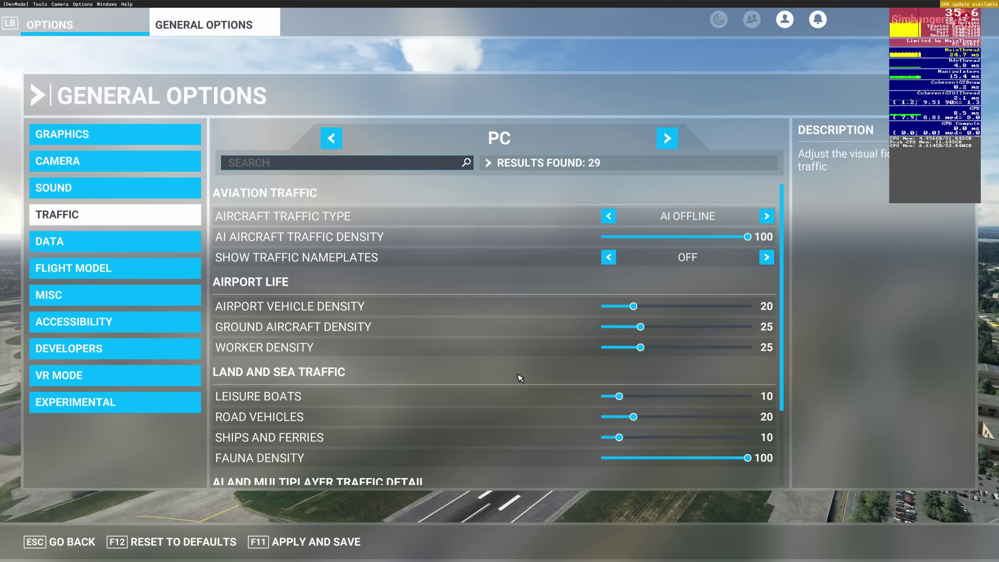
Drop AI aircraft traffic density to 0 and save the traffic changes
drag(747, 236, 627, 237)
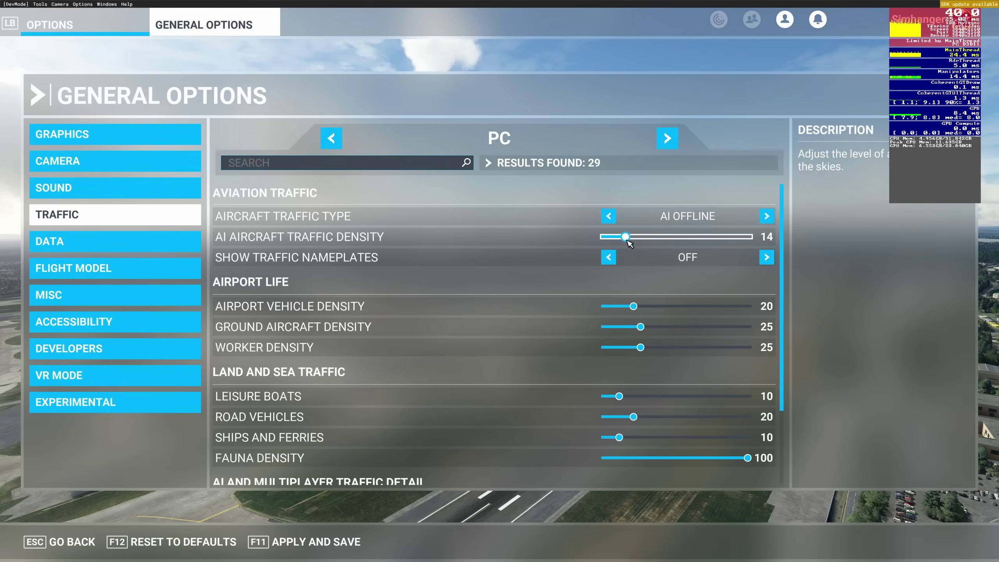
drag(626, 240, 577, 239)
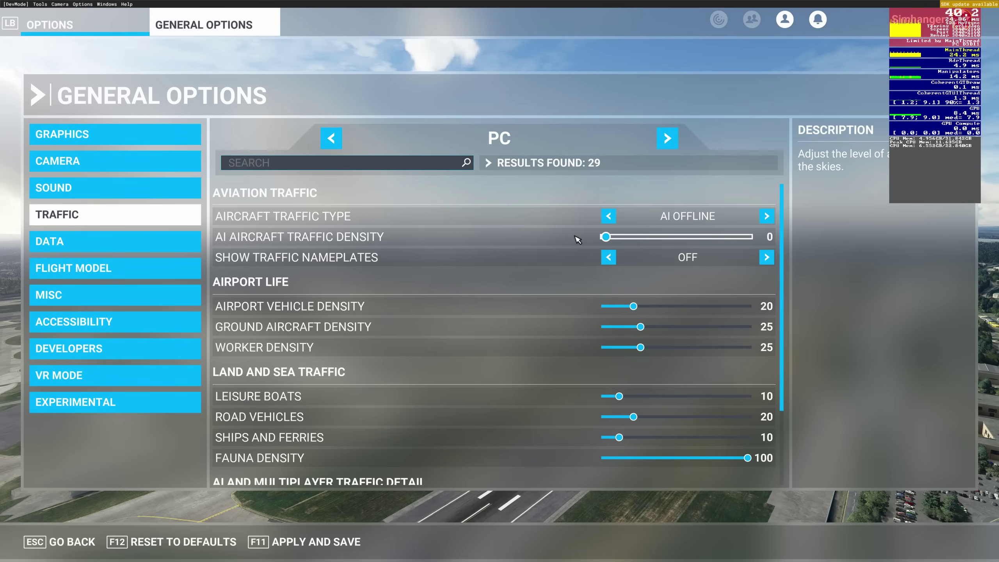
drag(577, 239, 572, 242)
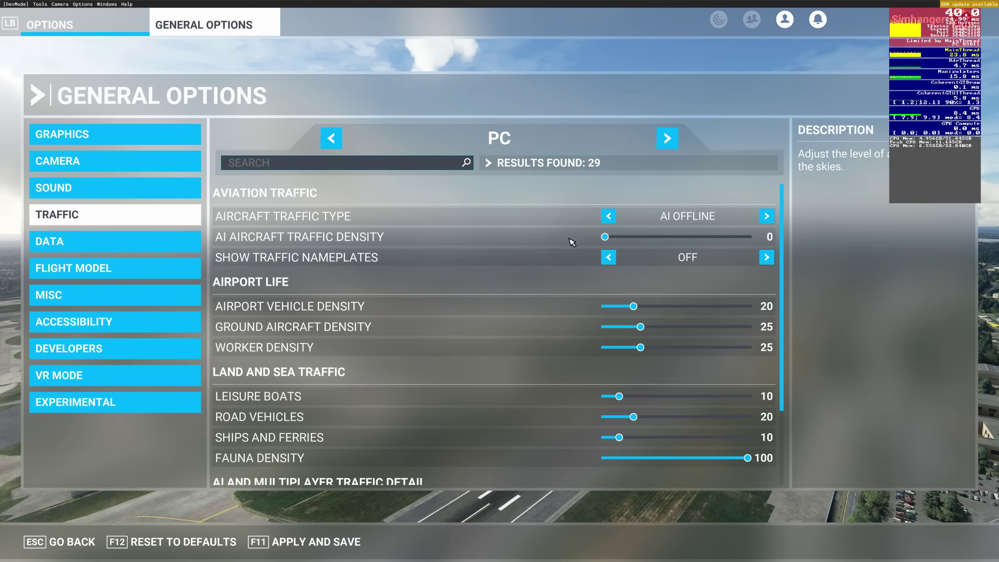
click(331, 550)
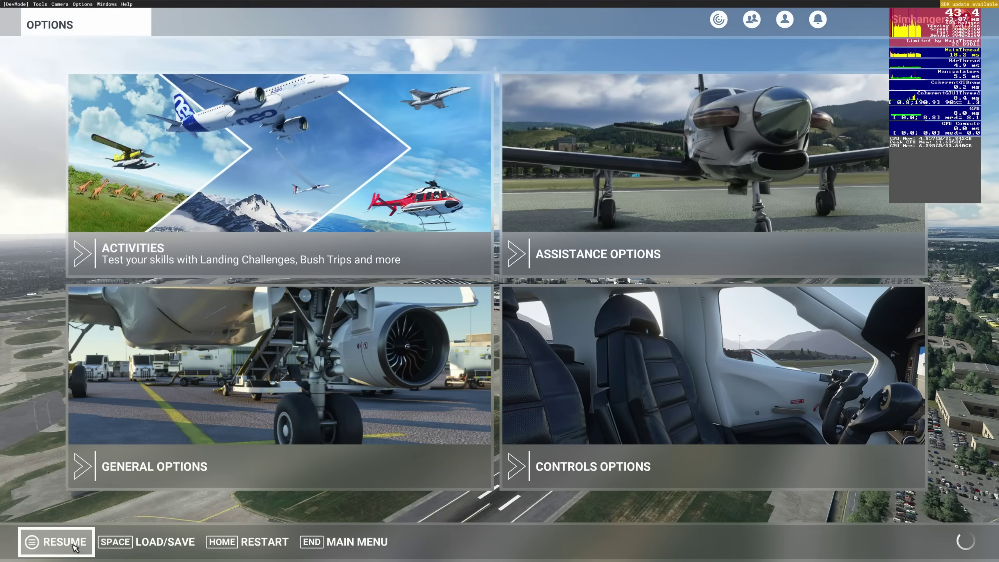
Resume the flight to check the frame rate with reduced traffic
click(64, 542)
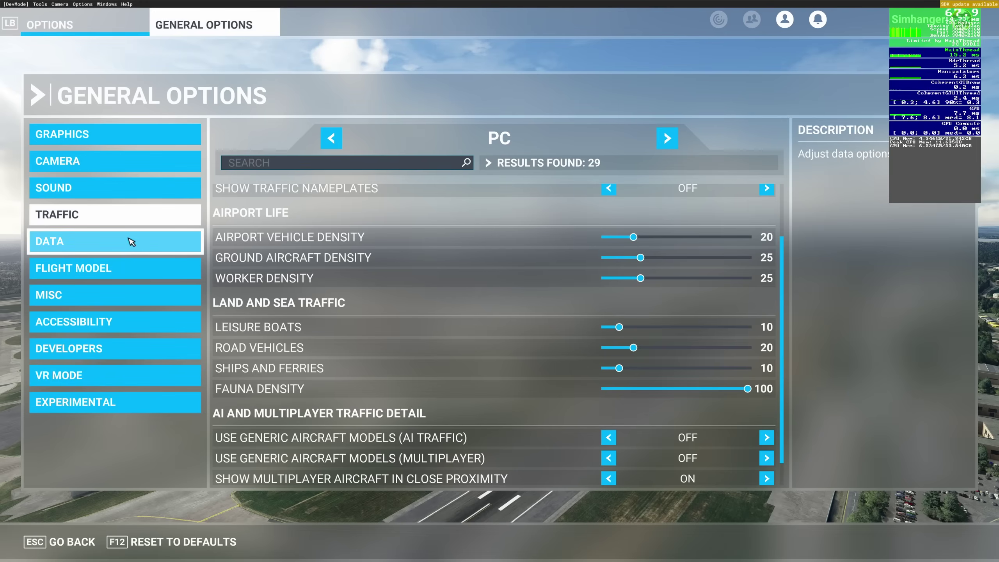
Show the Graphics settings, with Terrain LOD 130 and Objects LOD 100
click(125, 137)
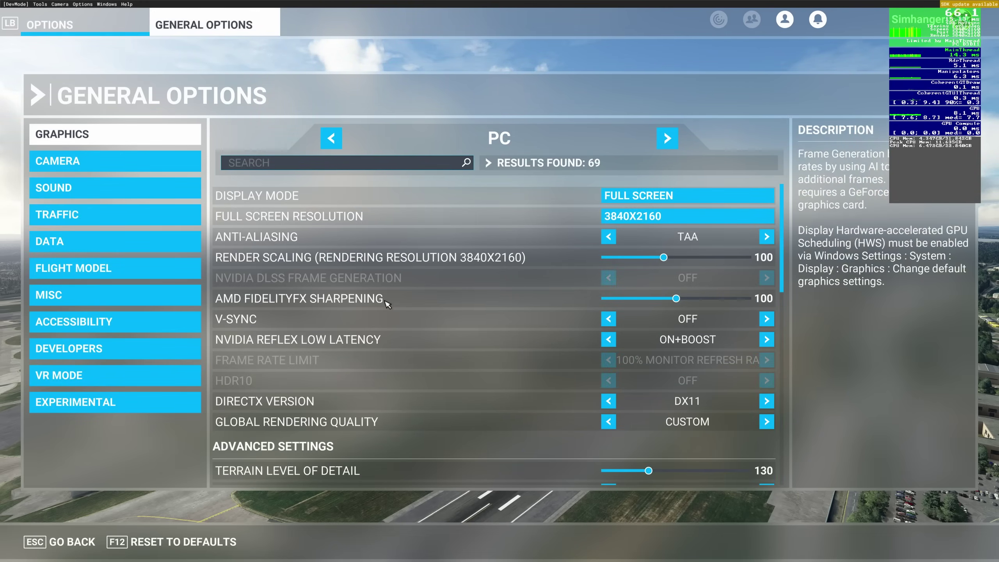
scroll(460, 370, down, 3)
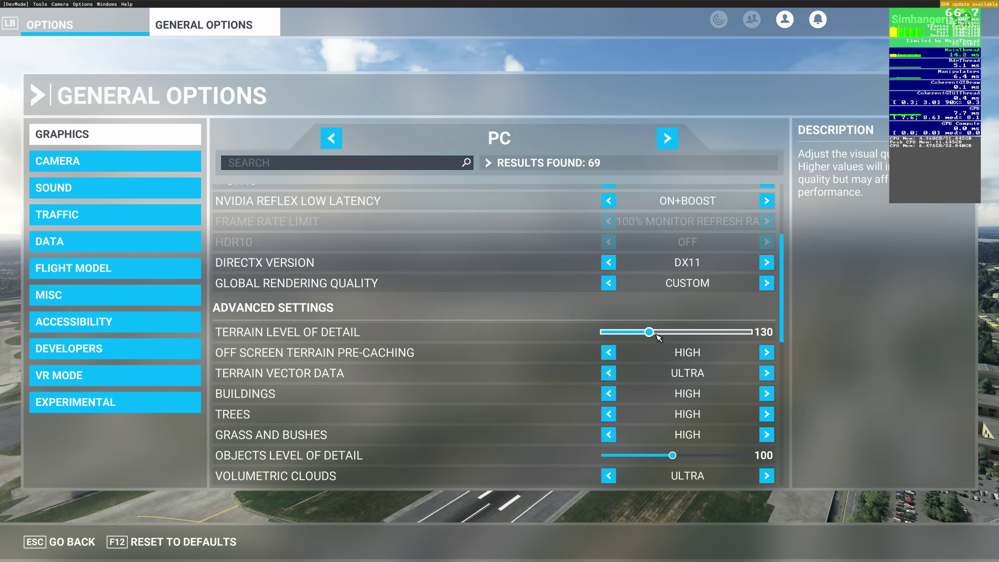
Raise Terrain Level of Detail to 400, save it, and leave General Options
drag(650, 333, 769, 333)
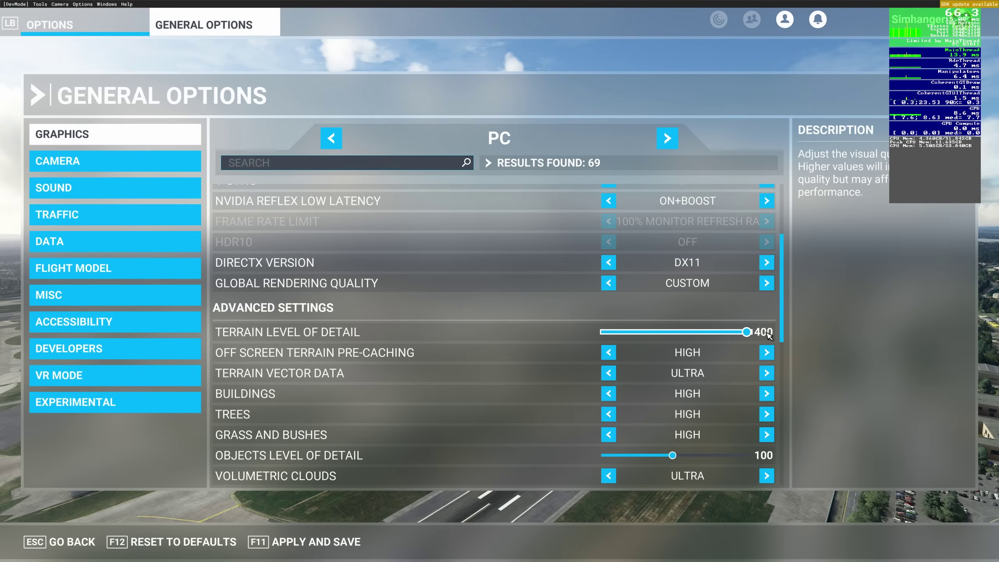
click(312, 541)
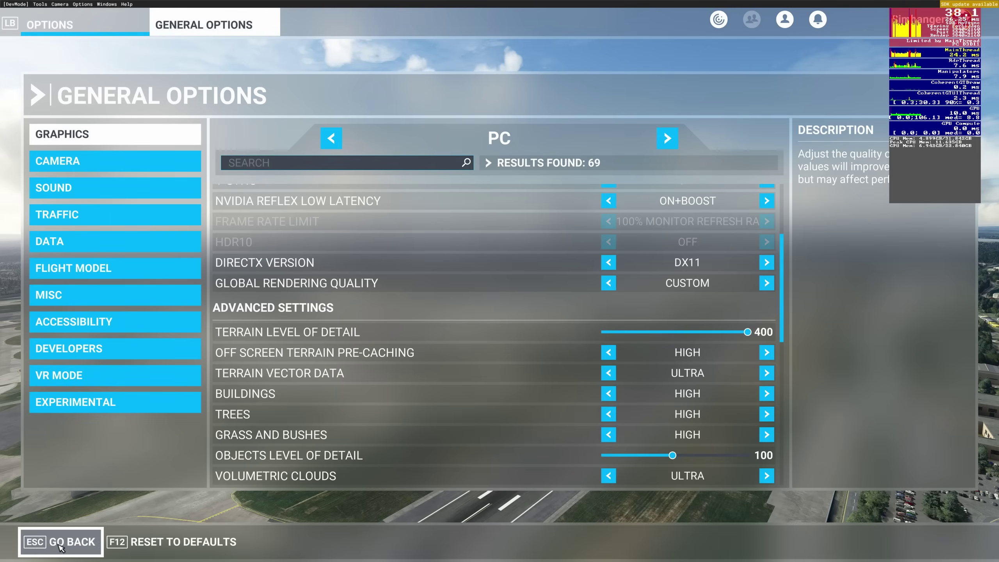
click(60, 546)
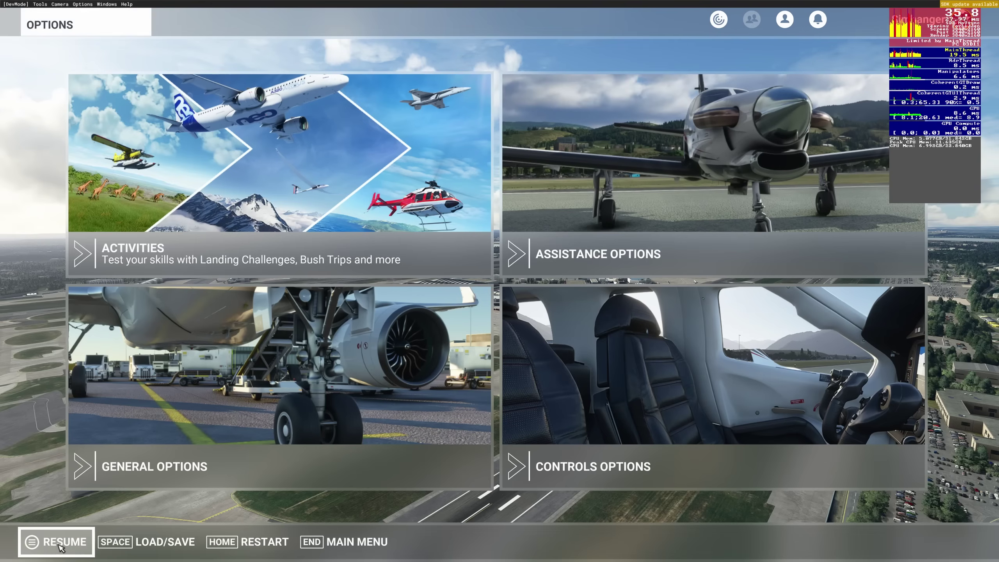
View the airport at terrain detail 400 (about 41–43 fps), then return to the pause menu
click(60, 546)
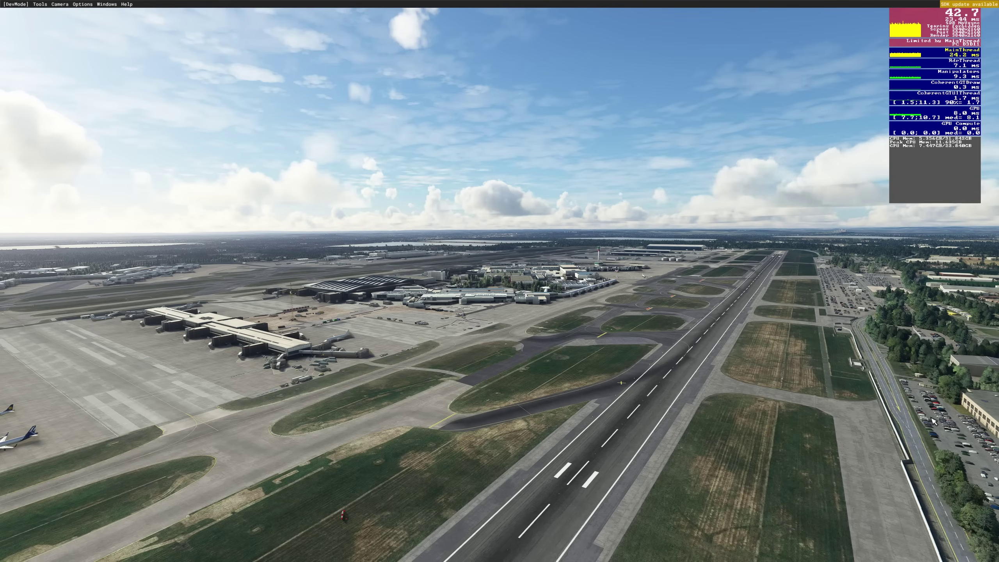
key(Escape)
Save Terrain Level of Detail at 10 and view the airport at roughly 67–69 fps
click(269, 449)
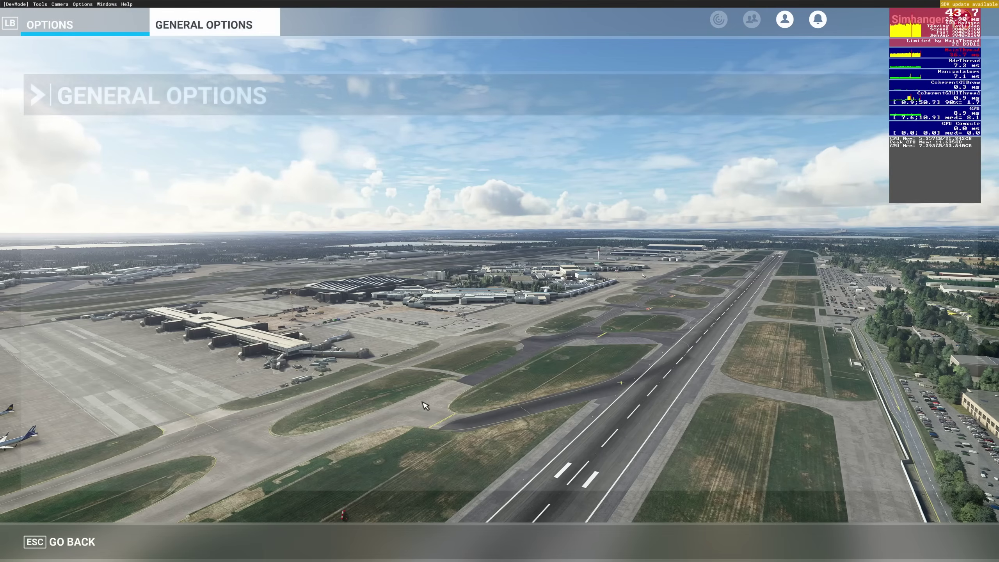
scroll(485, 396, down, 2)
scroll(485, 395, down, 2)
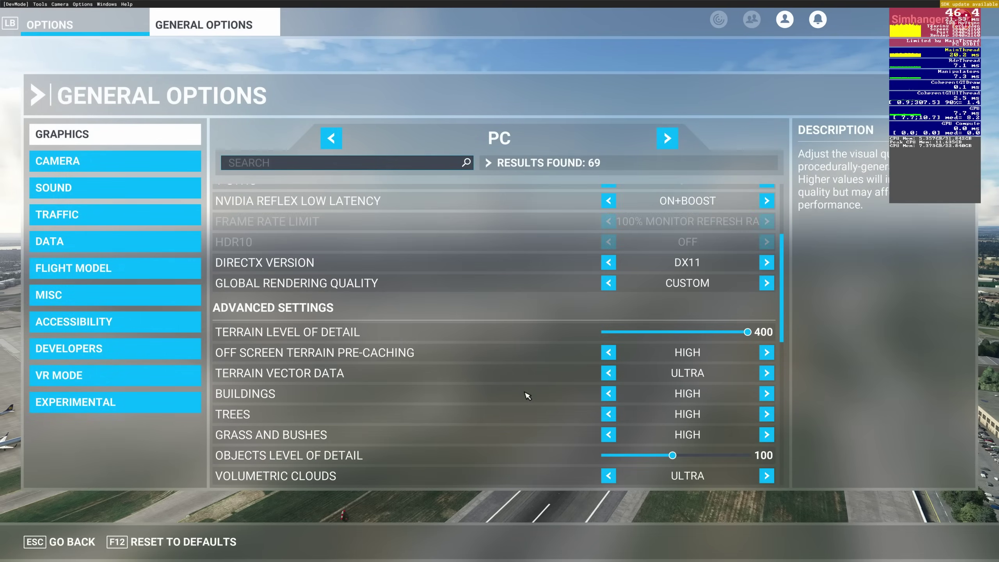
drag(749, 333, 603, 332)
click(346, 540)
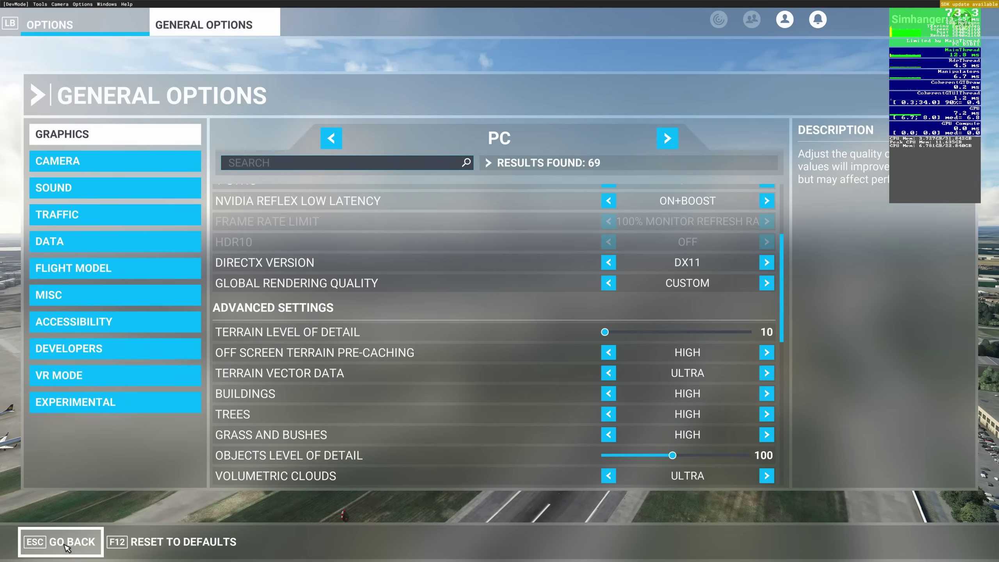
click(64, 541)
click(64, 541)
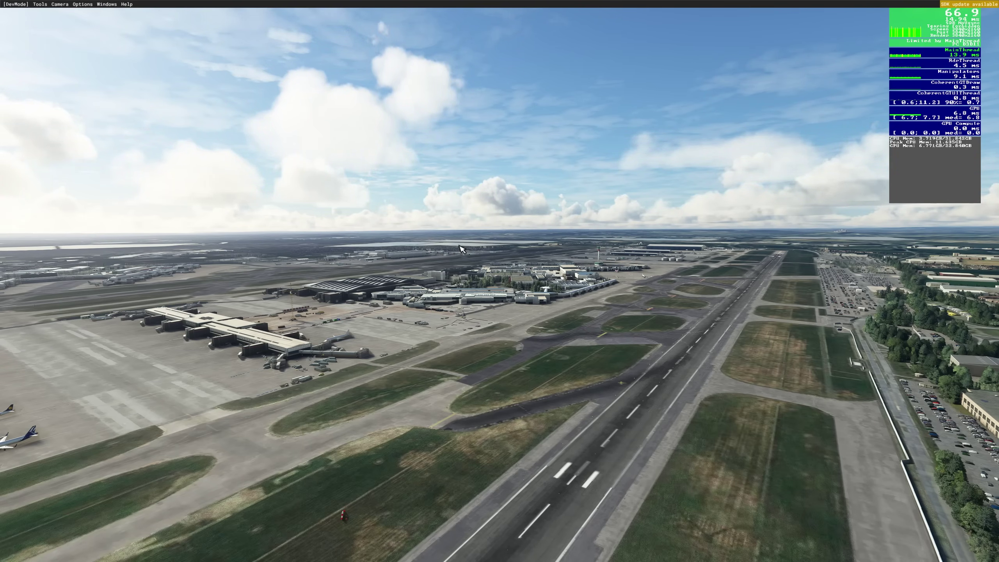
key(Escape)
Raise Terrain Level of Detail from 10 back to 400, save, and return to the options menu
click(388, 384)
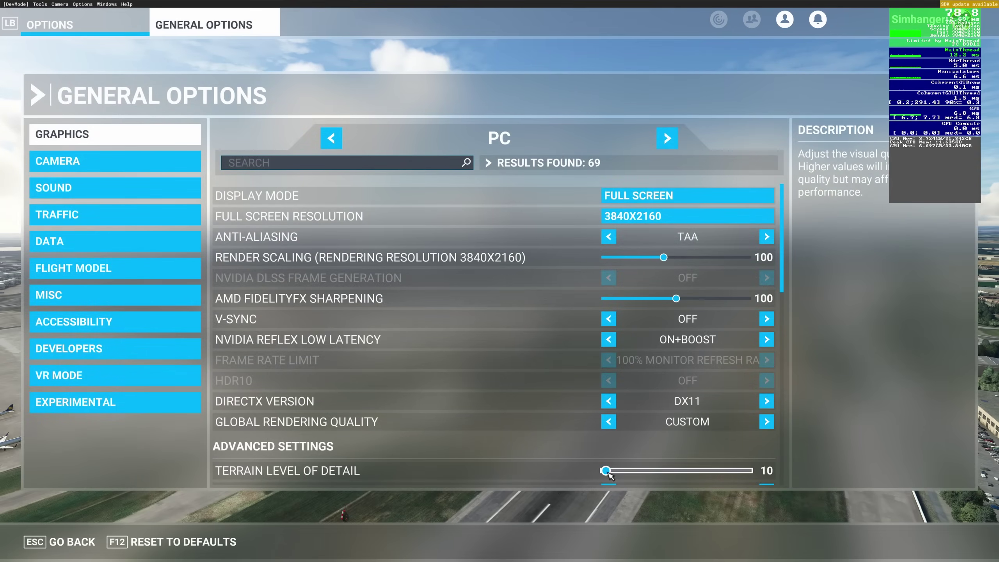
drag(602, 471, 752, 471)
click(305, 542)
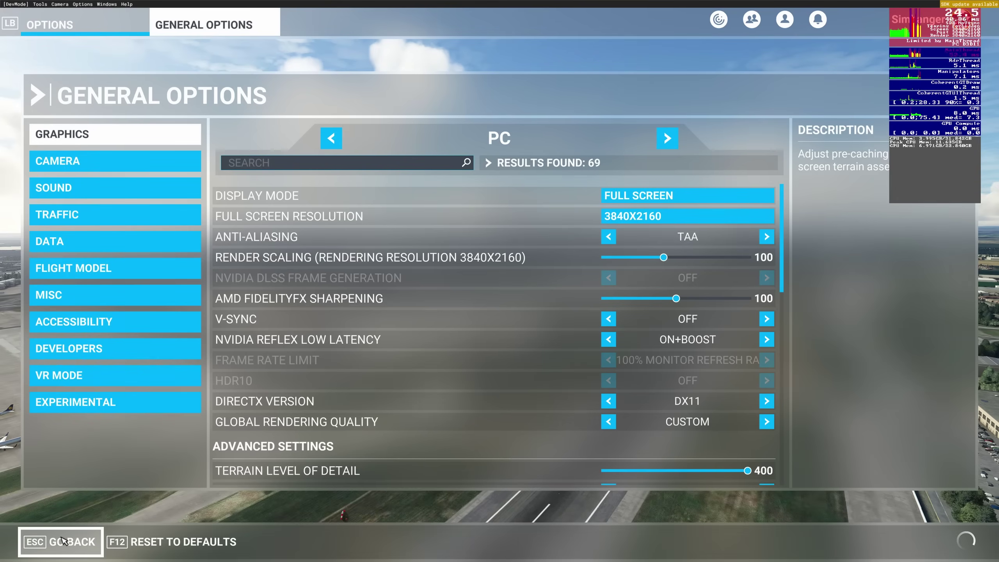
click(63, 543)
click(62, 542)
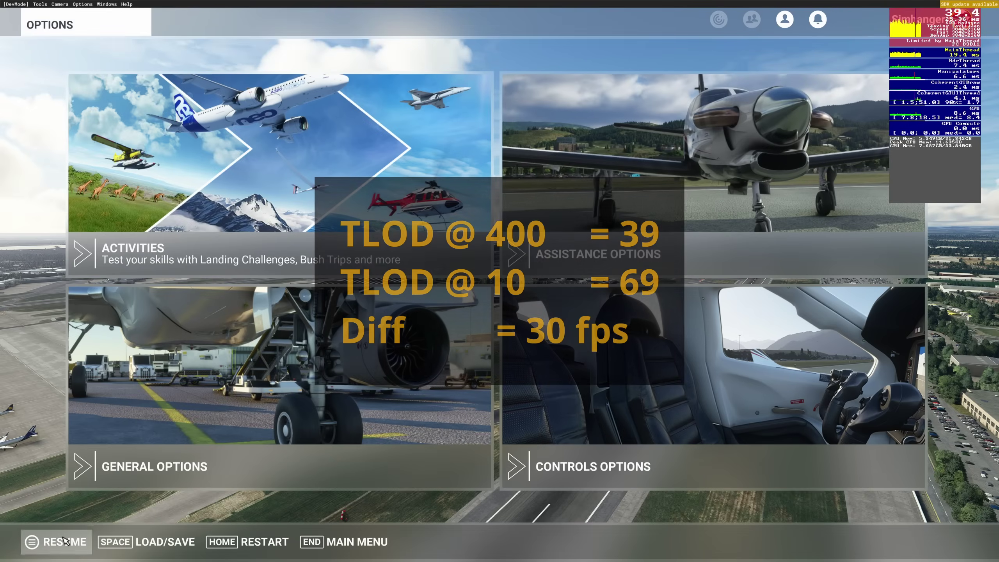
Lower Terrain Level of Detail from 400 to 130, save, and resume to the aerial airport view
click(305, 438)
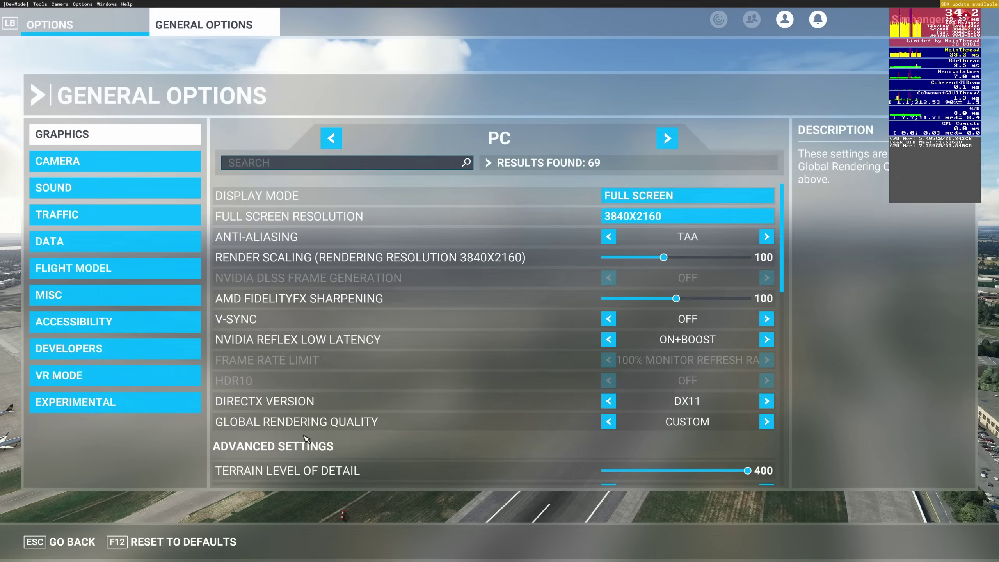
scroll(599, 444, down, 1)
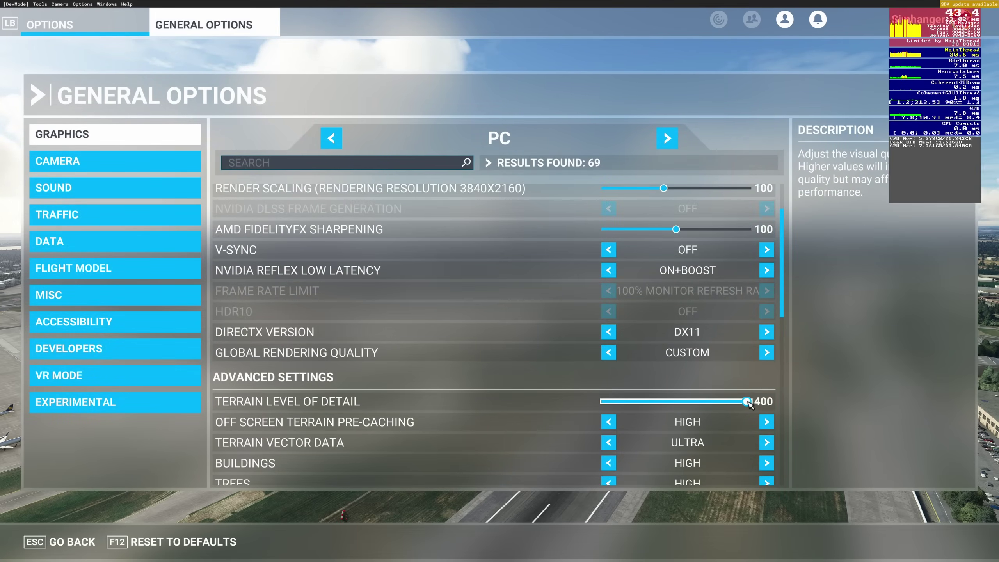
drag(749, 401, 648, 402)
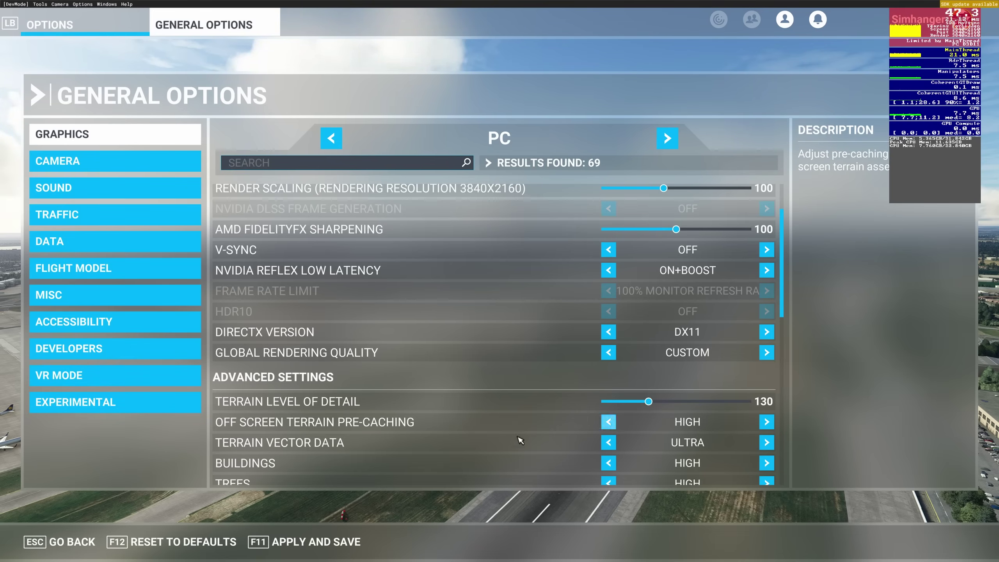
click(310, 544)
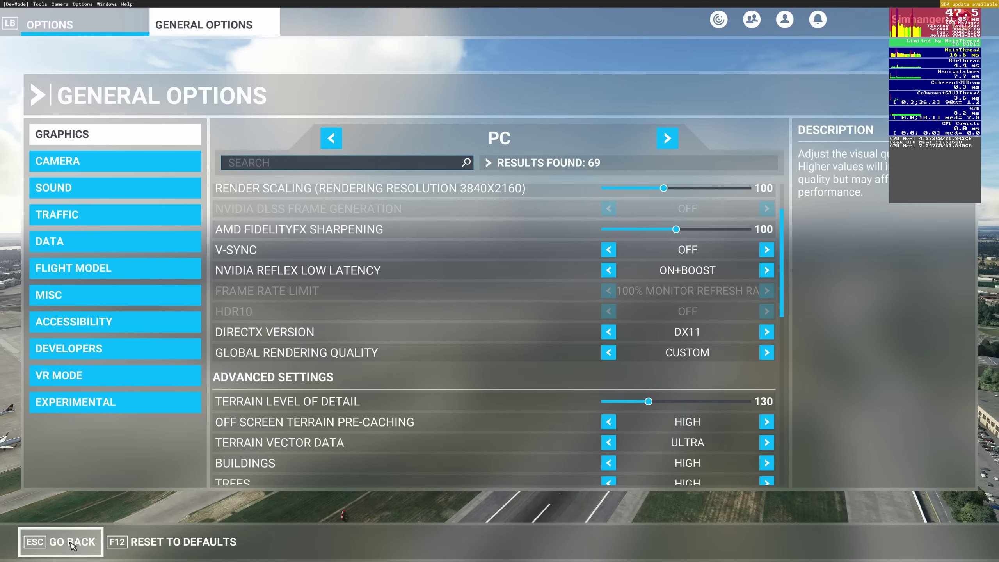
click(58, 542)
click(72, 544)
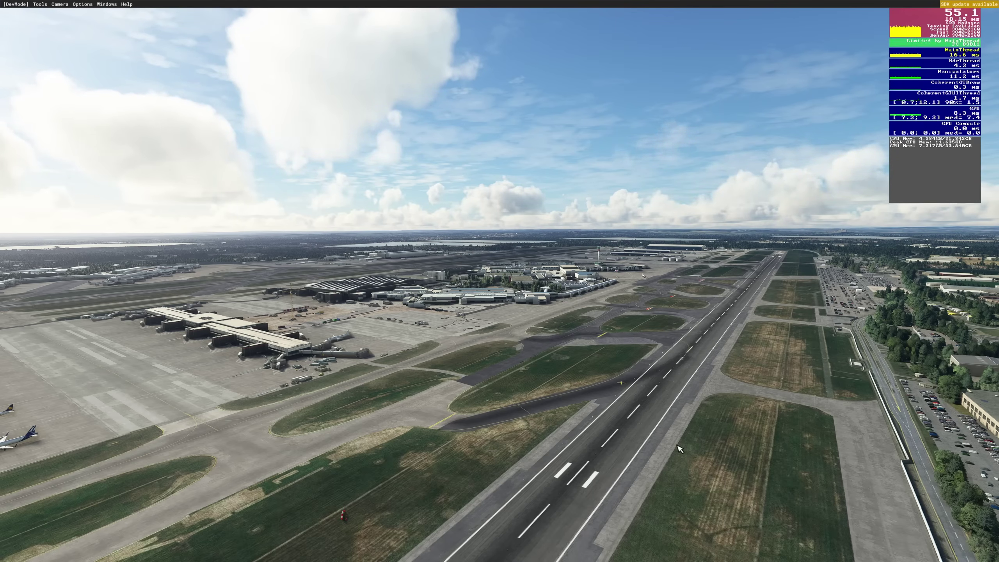
key(Escape)
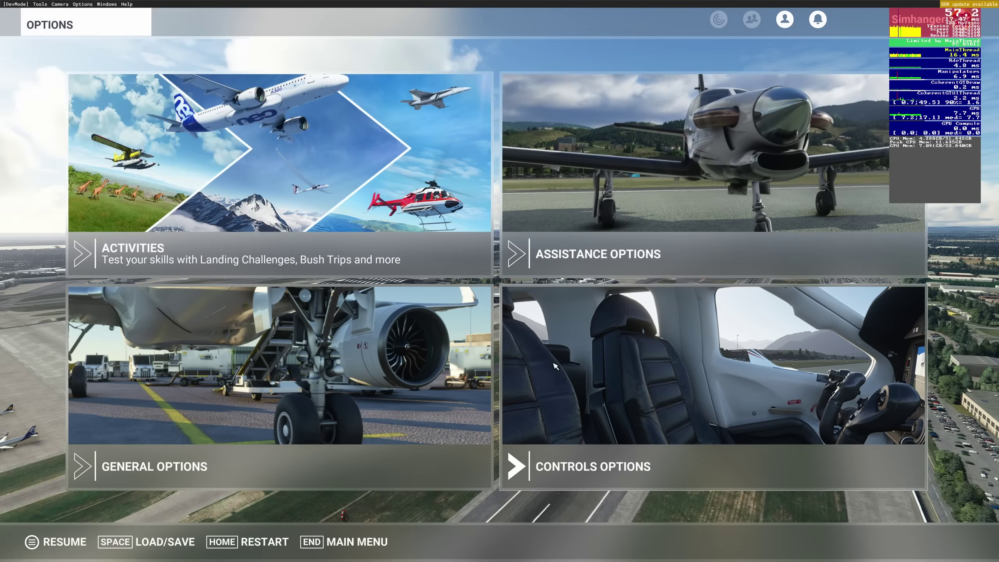
click(371, 390)
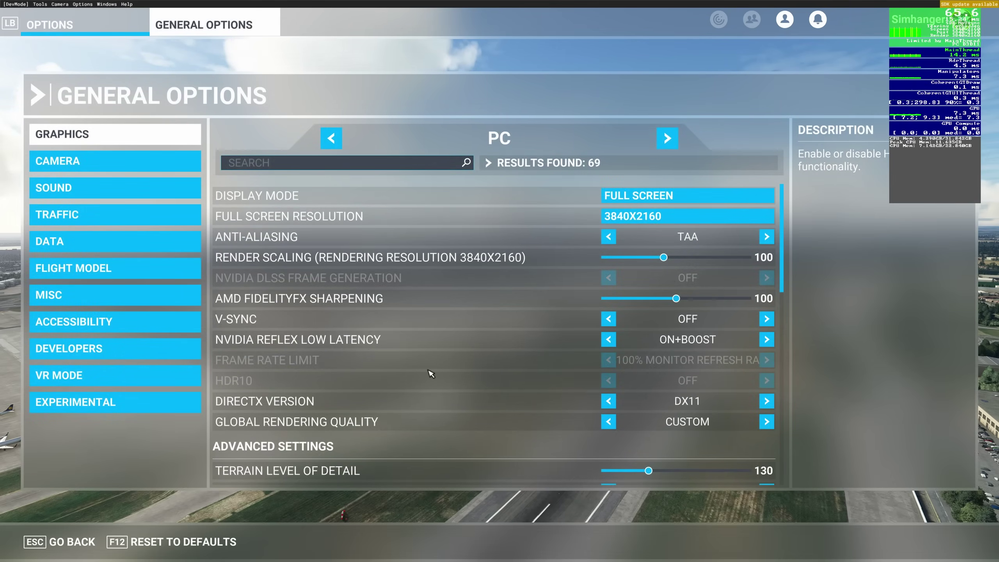
scroll(430, 377, down, 3)
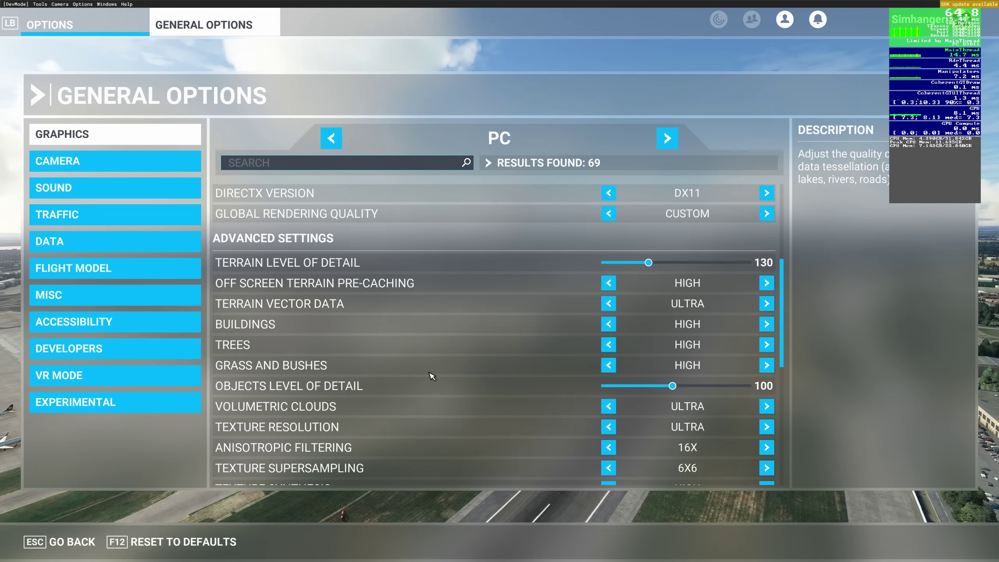
scroll(430, 377, up, 2)
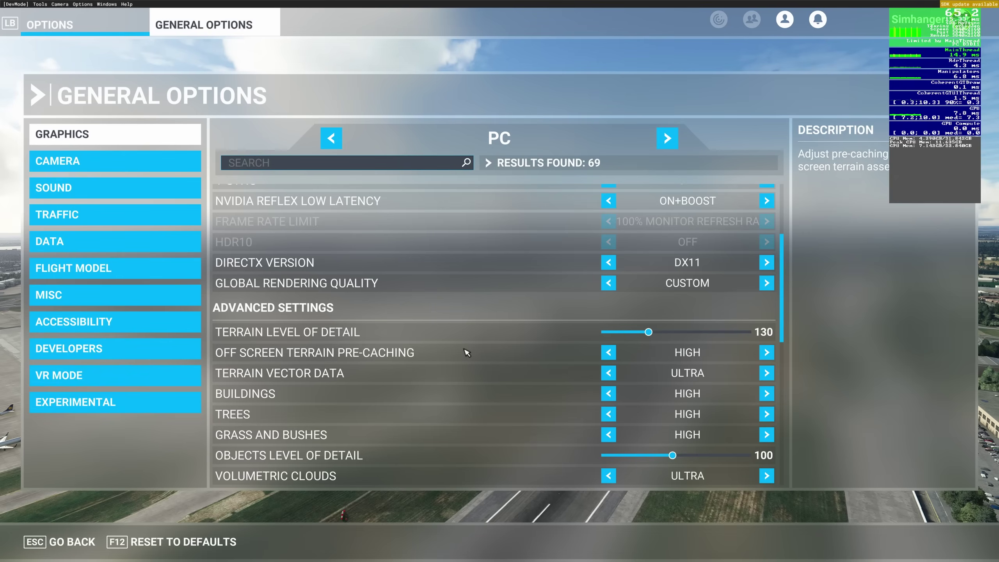
click(608, 352)
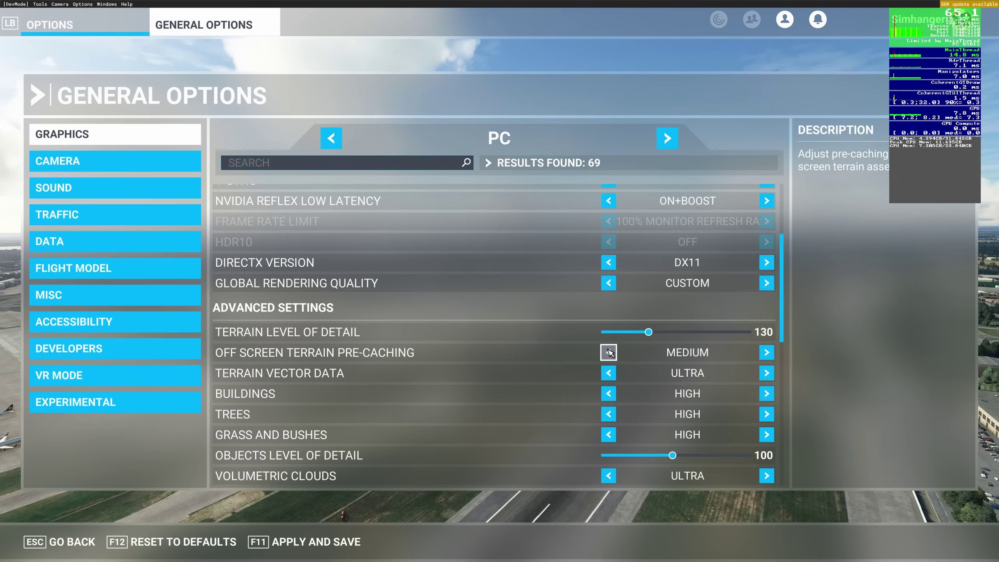
click(609, 352)
click(609, 352)
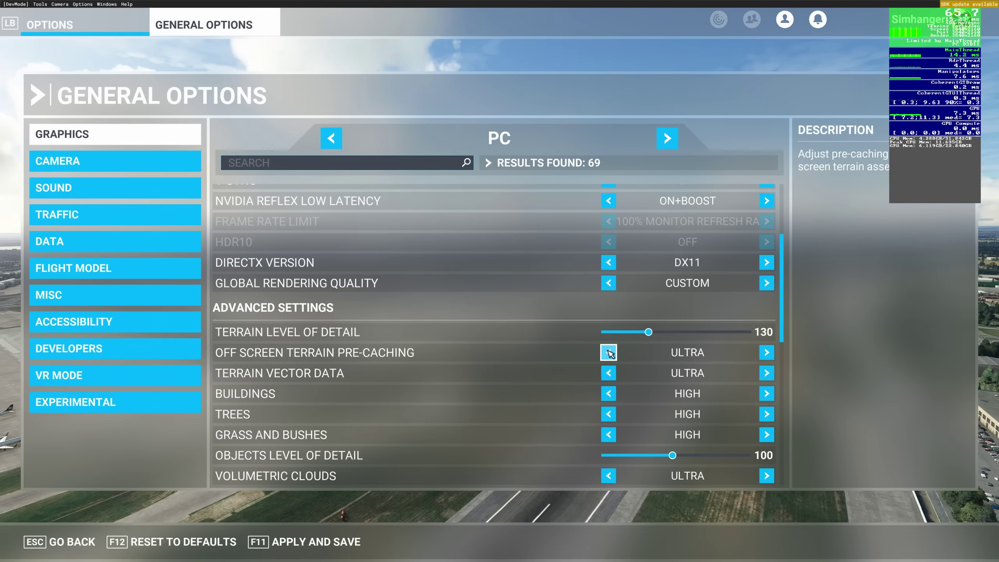
click(609, 353)
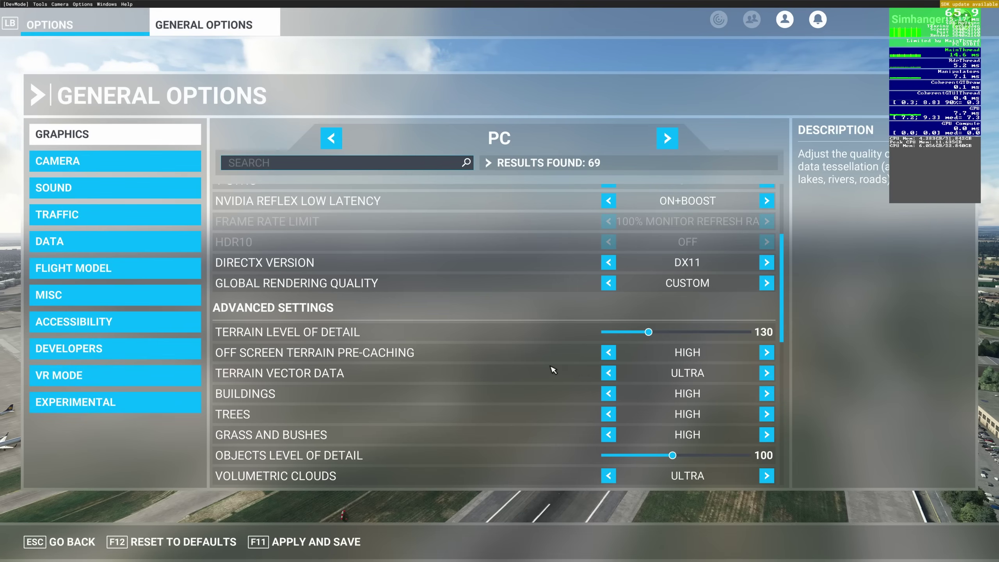
scroll(552, 368, down, 1)
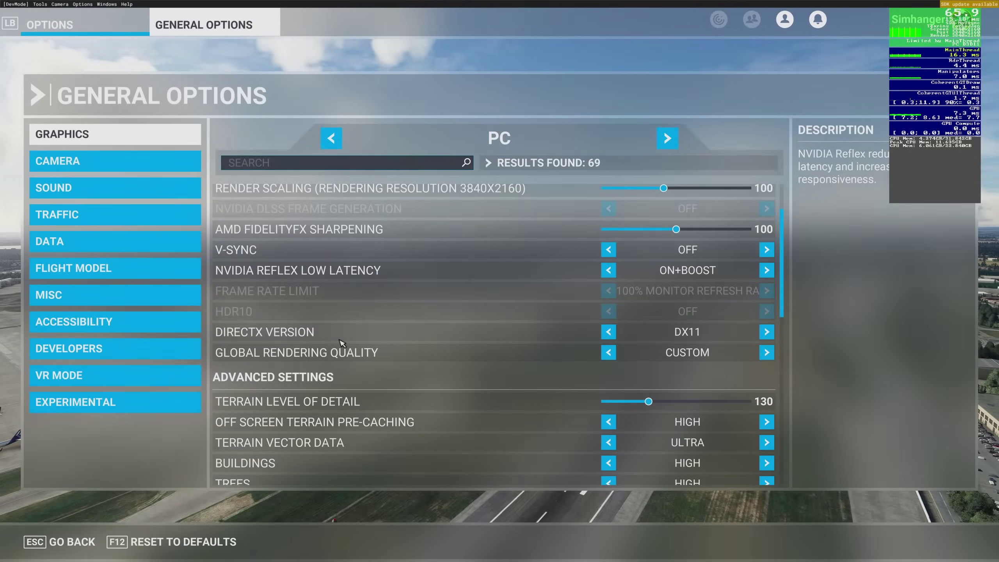
scroll(341, 343, down, 3)
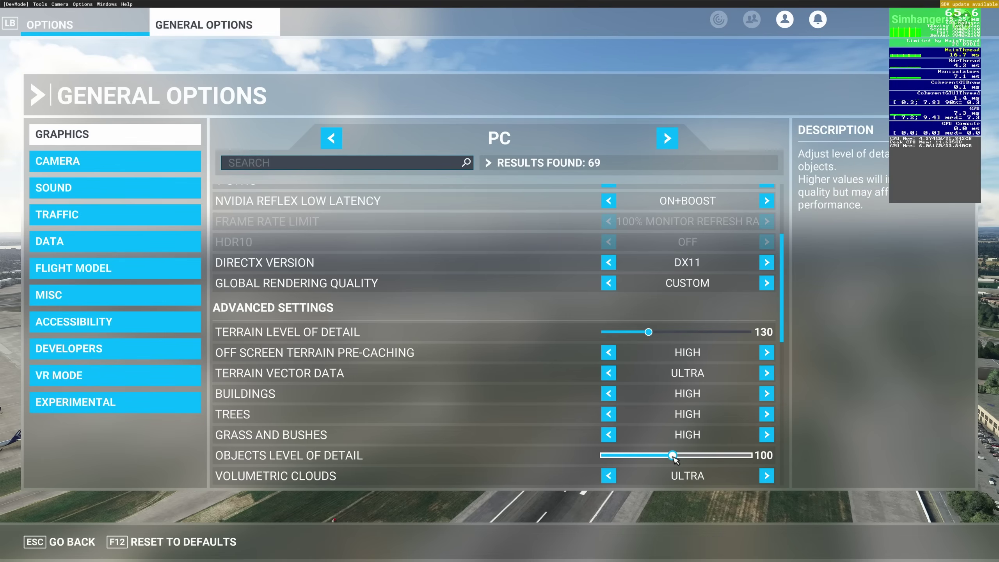
Move Objects Level of Detail up toward 200, then down to 10, and leave General Options
drag(675, 457, 783, 457)
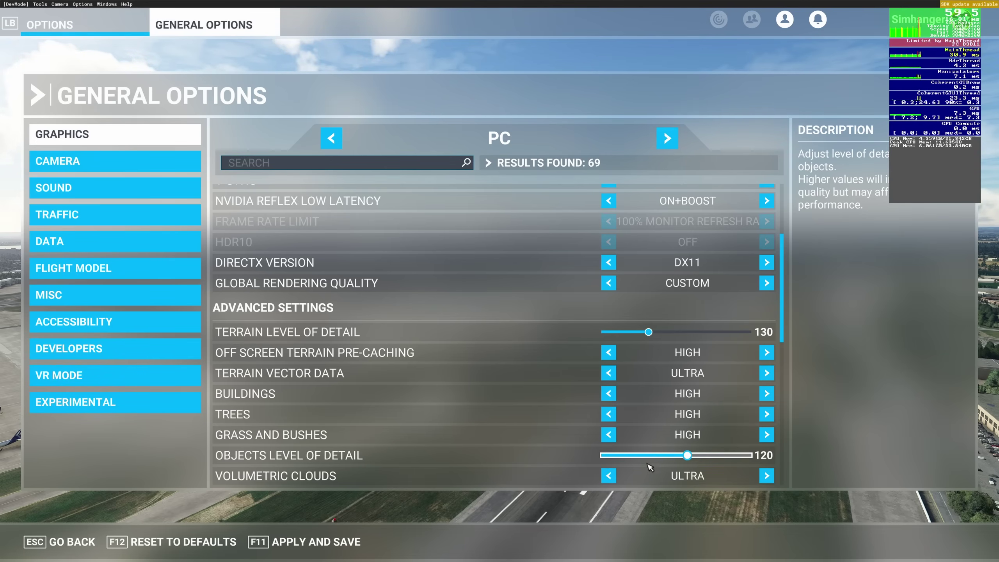
drag(747, 455, 582, 468)
scroll(582, 468, down, 1)
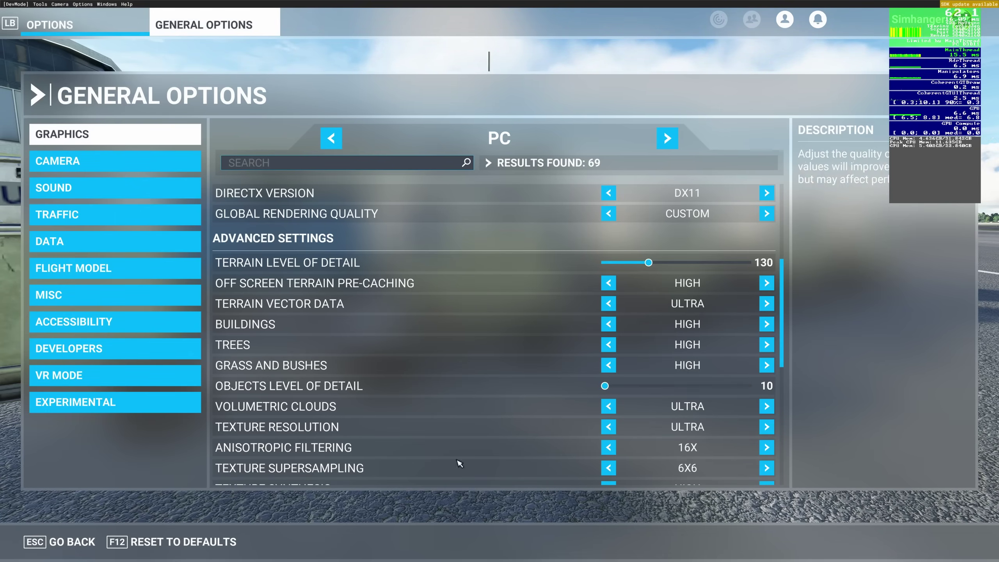
click(61, 542)
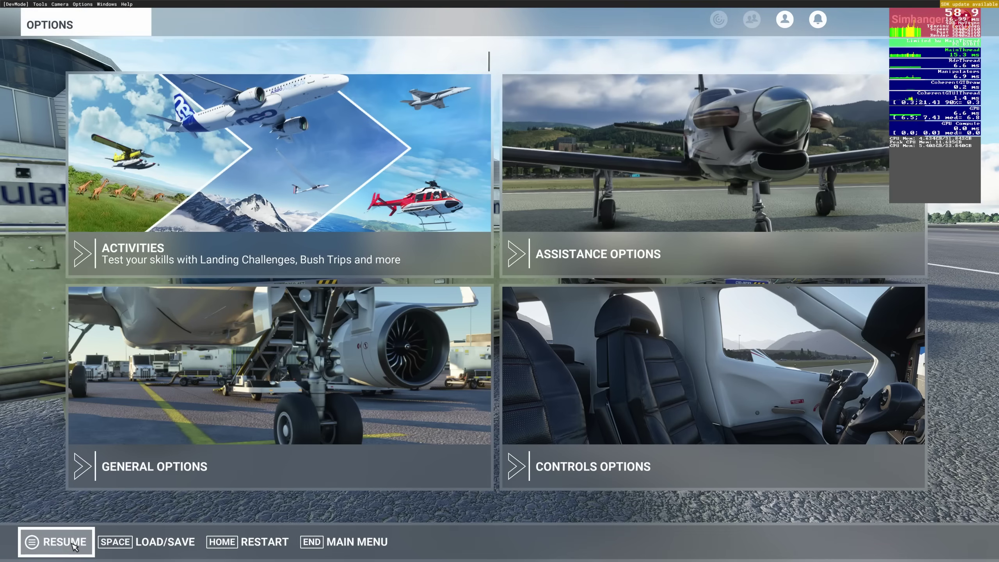
Bring the camera close to the baggage carts at objects detail 10 (about 52–55 fps), then pause
click(55, 542)
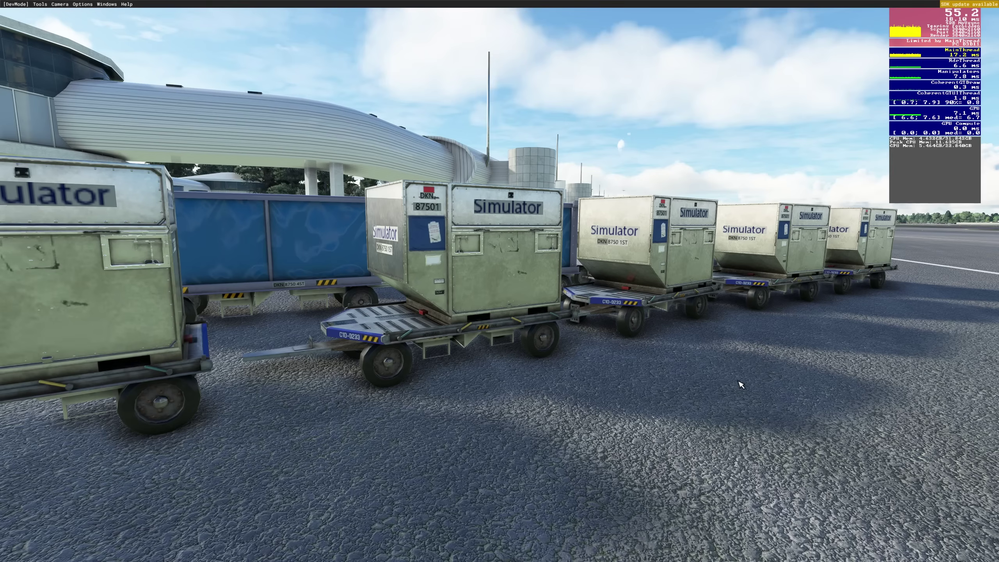
drag(740, 385, 733, 382)
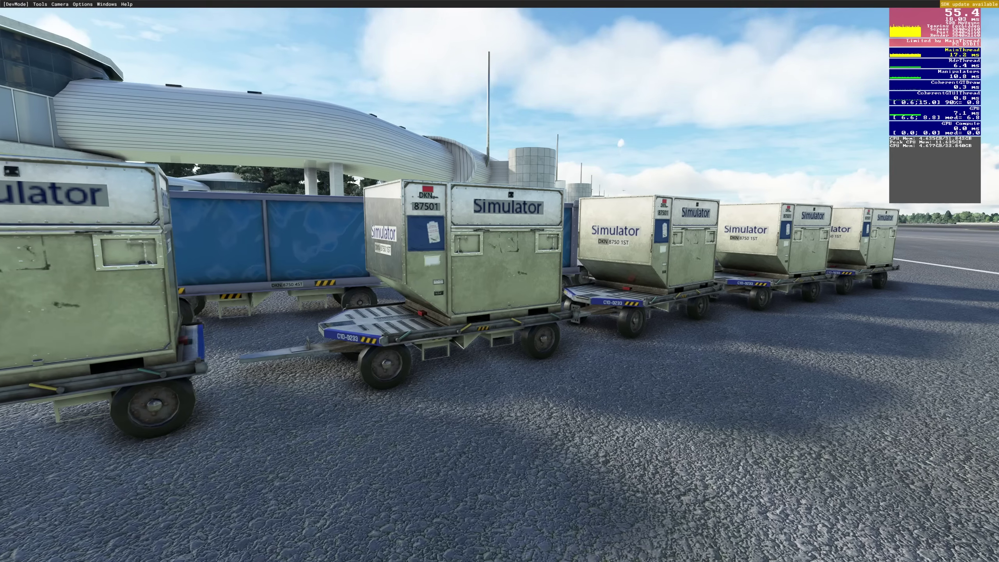
key(w)
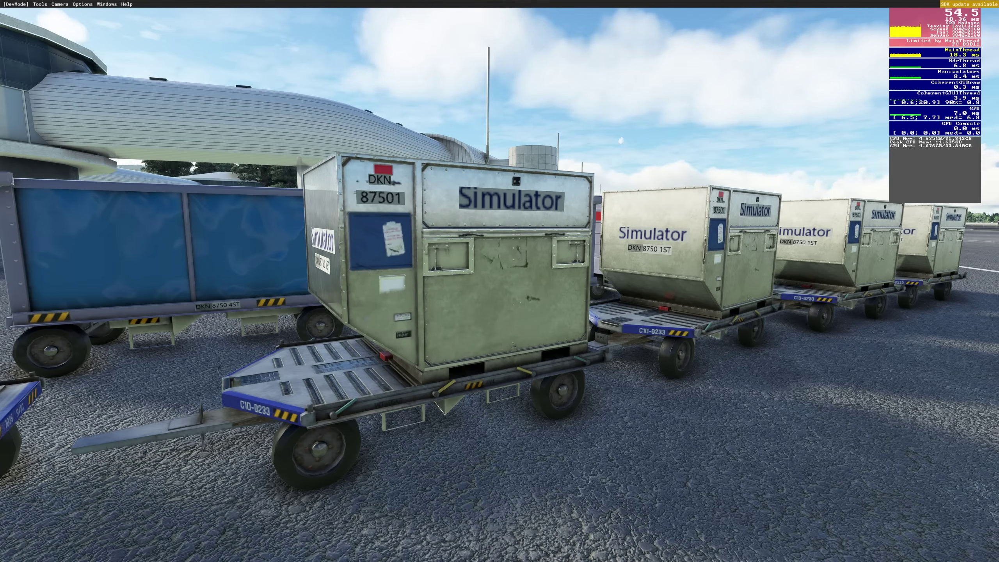
key(Escape)
Raise Objects Level of Detail to 200, save, and return to the close baggage-cart view
click(291, 304)
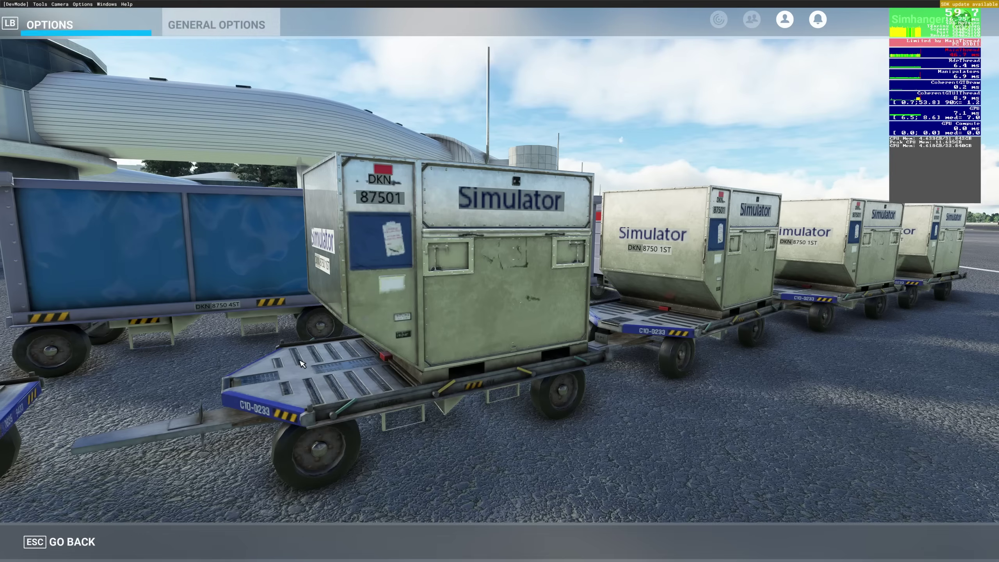
scroll(380, 326, down, 3)
scroll(406, 322, down, 3)
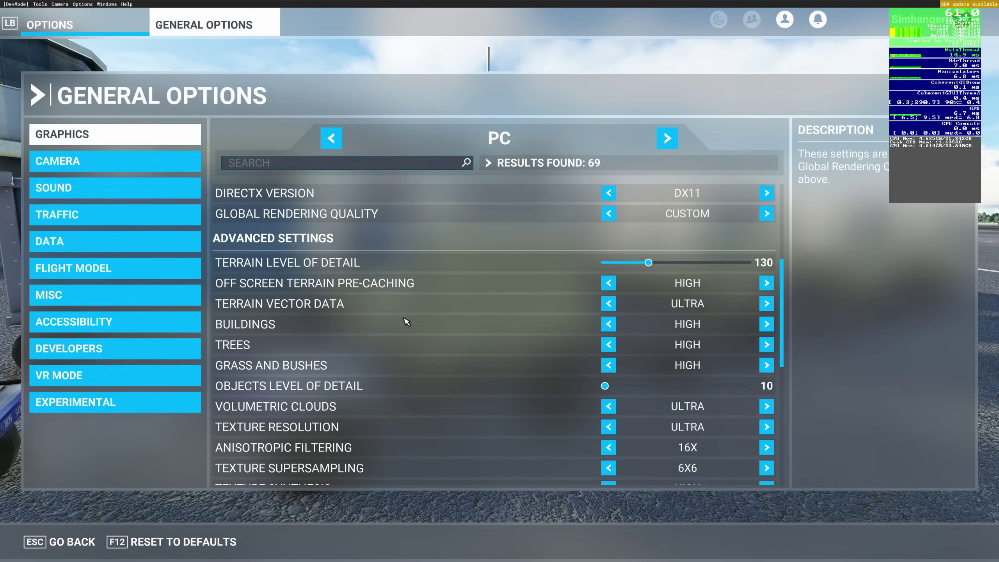
scroll(406, 321, up, 1)
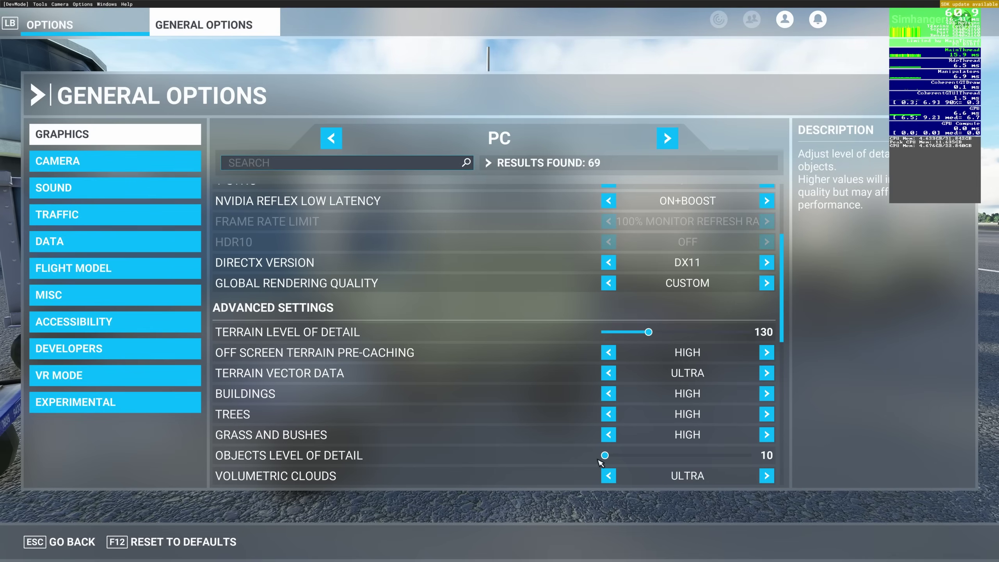
drag(605, 455, 751, 456)
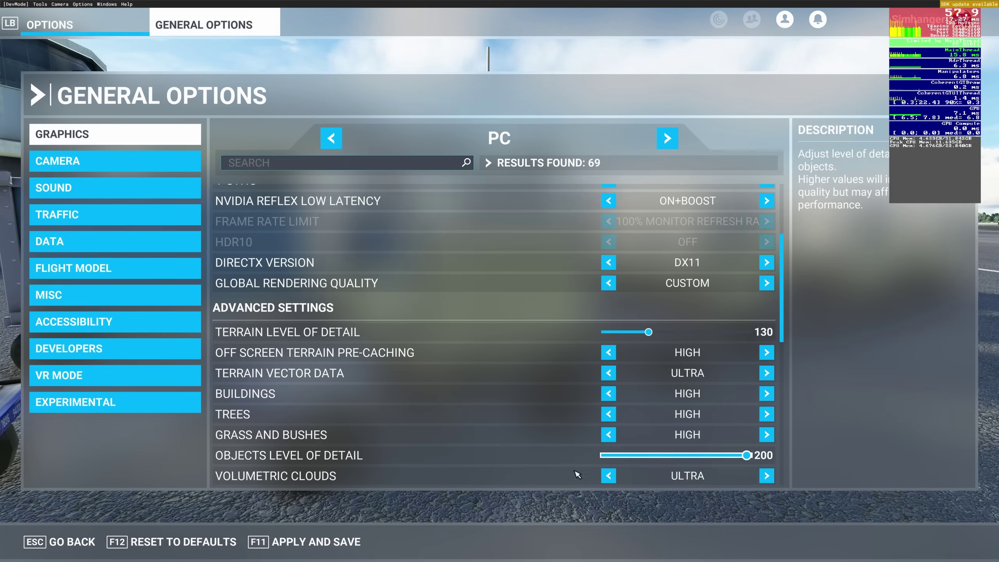
click(338, 543)
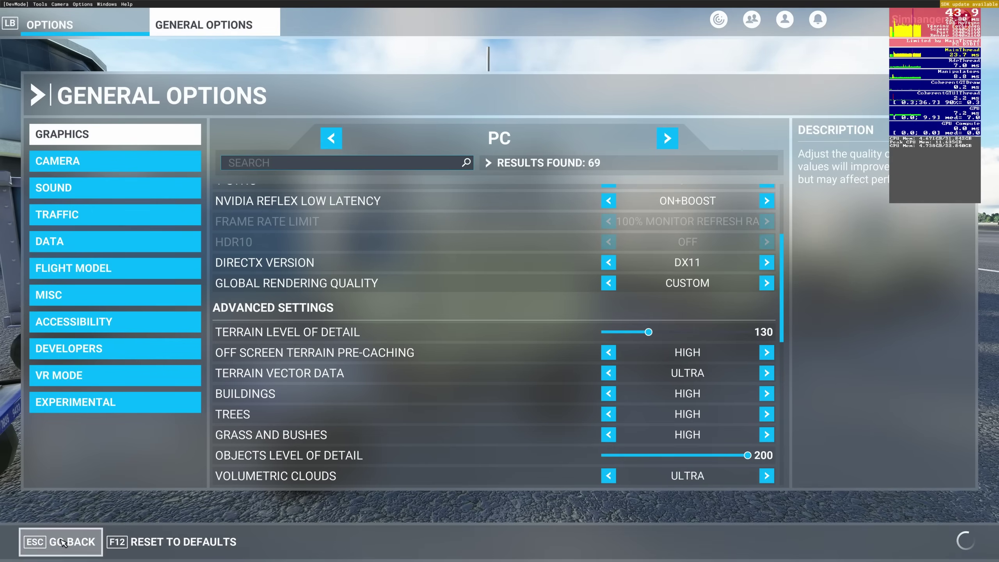
click(60, 541)
click(63, 541)
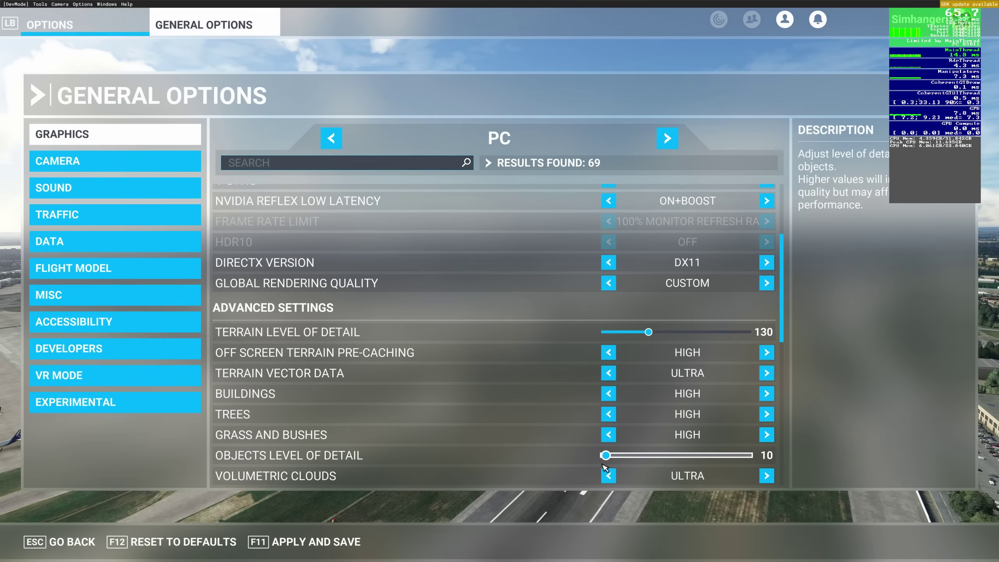
Set Objects Level of Detail to 100, save, and return to the aerial airport view
drag(613, 455, 672, 456)
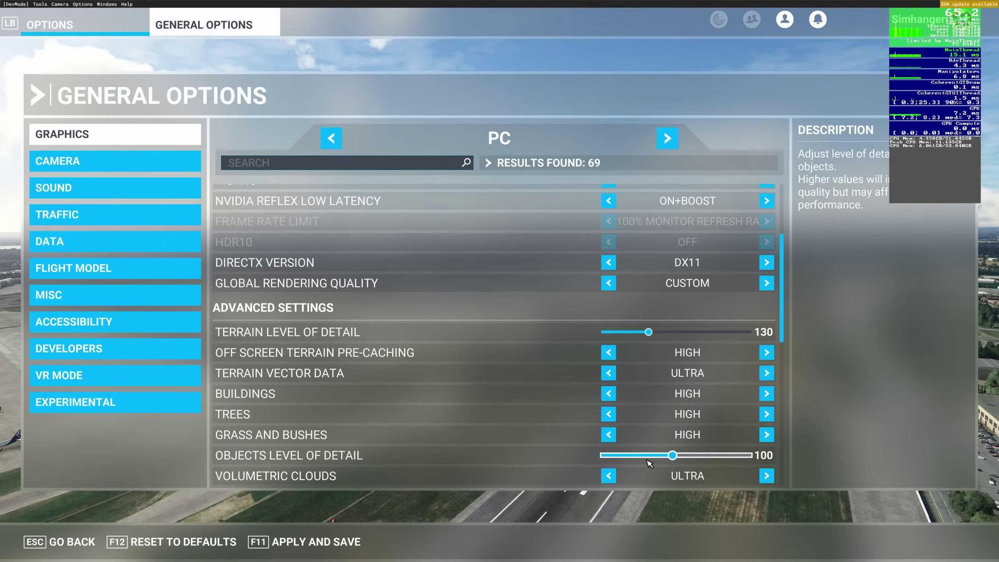
click(311, 542)
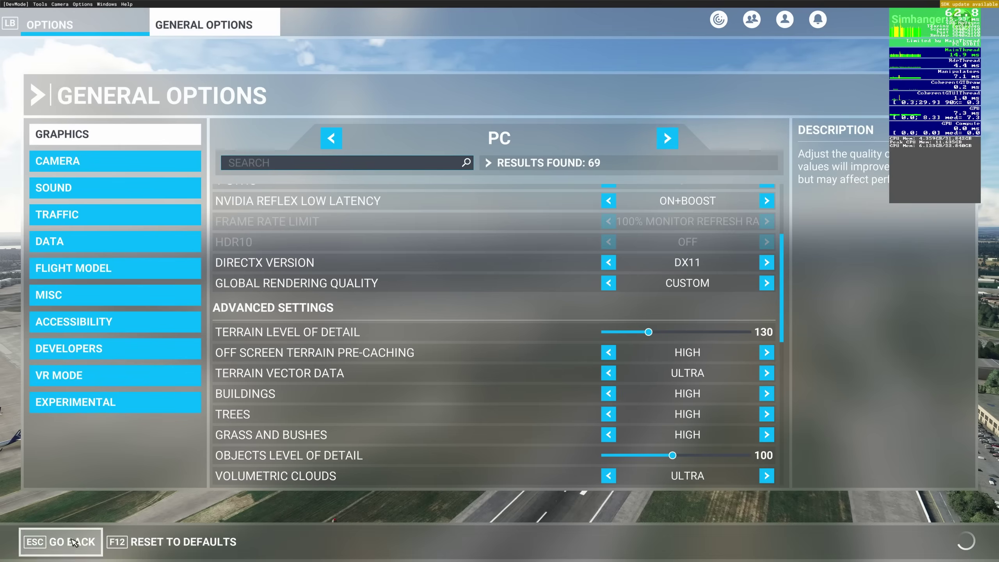
click(73, 542)
click(62, 542)
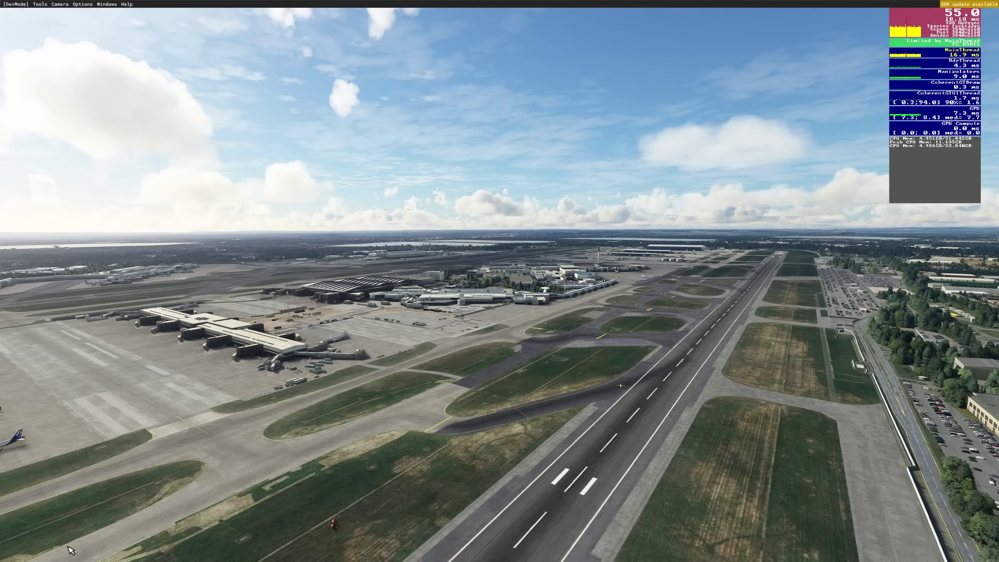
Fly the drone camera toward the terminal, descending as it approaches
key(w)
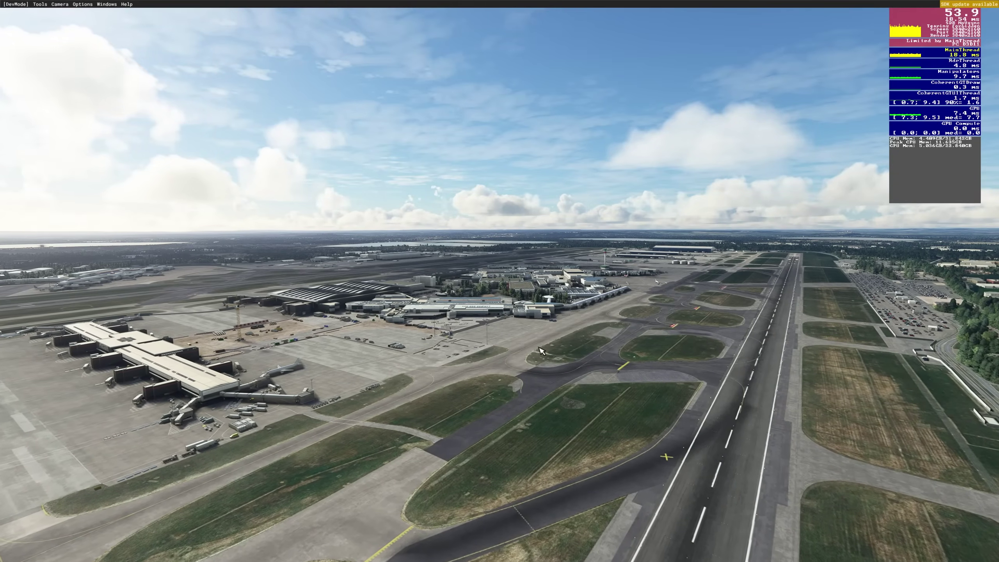
key(w)
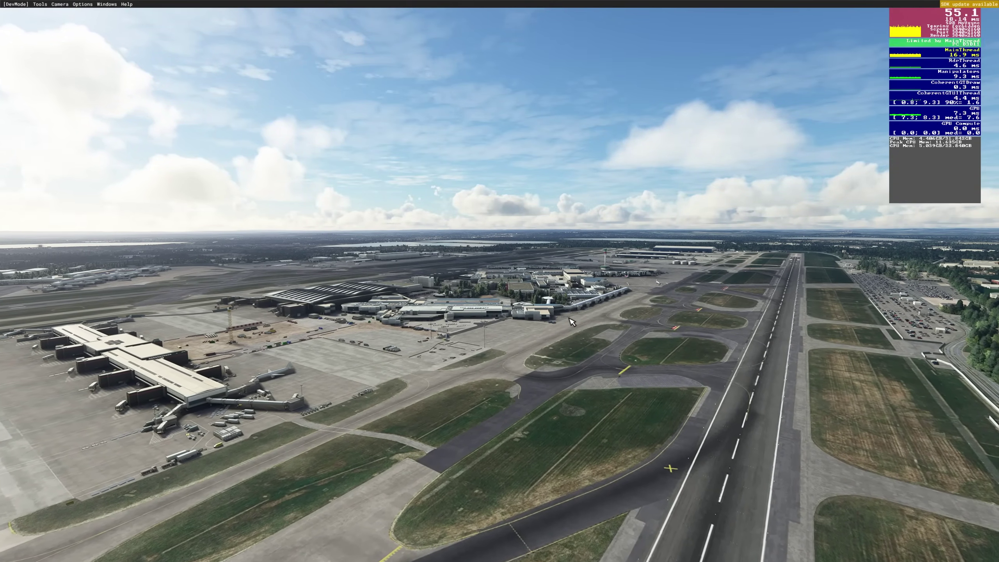
key(w)
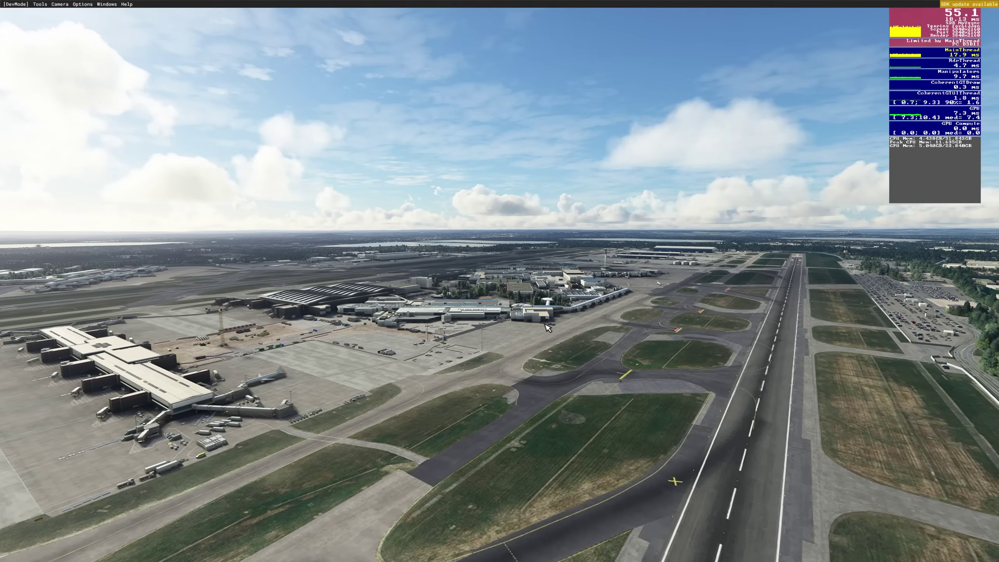
key(w)
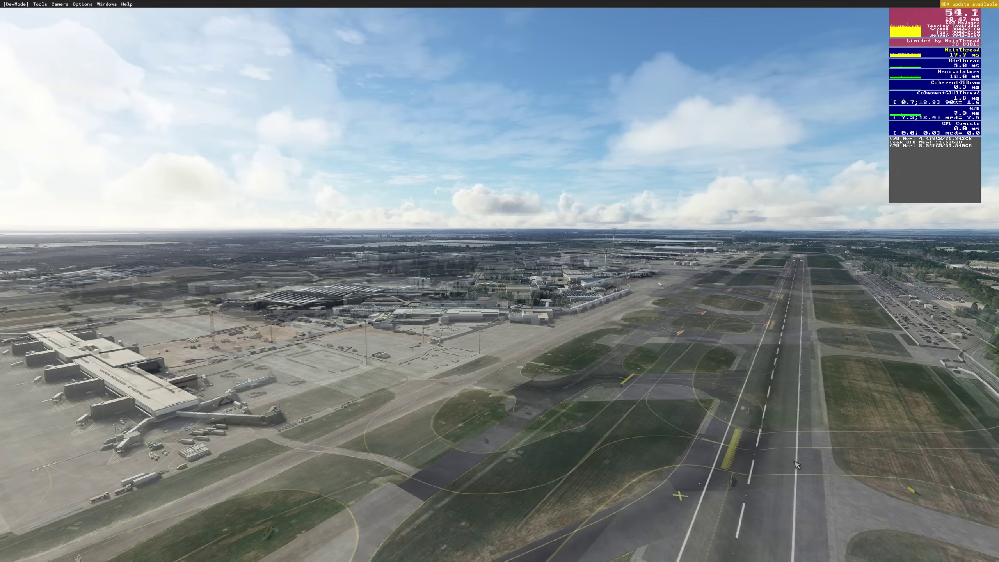
key(w)
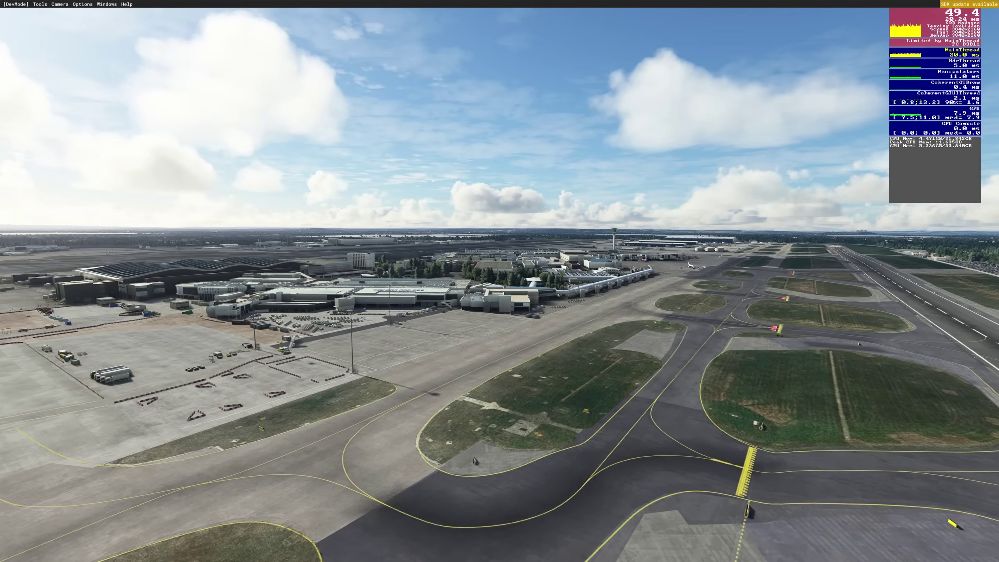
key(w)
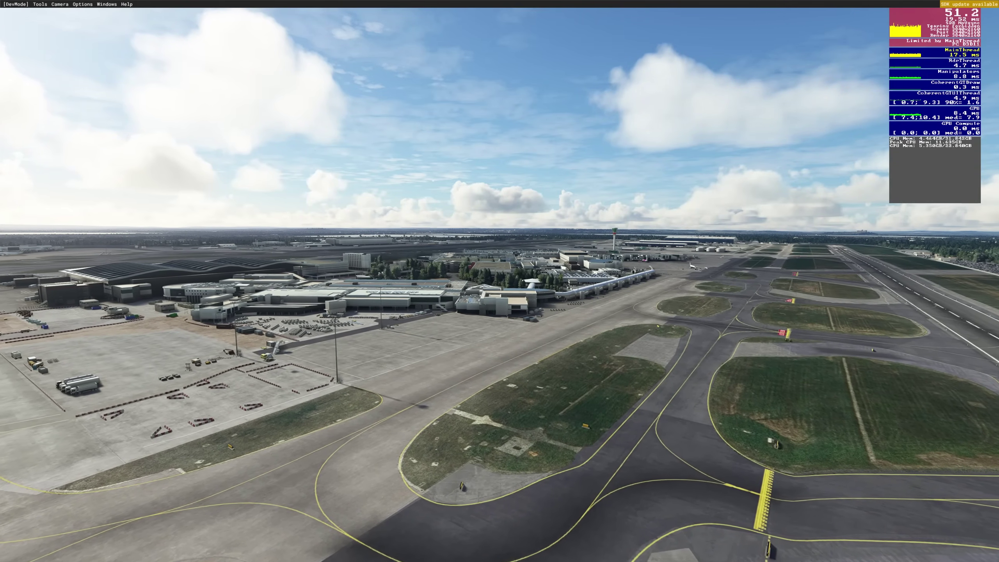
key(w)
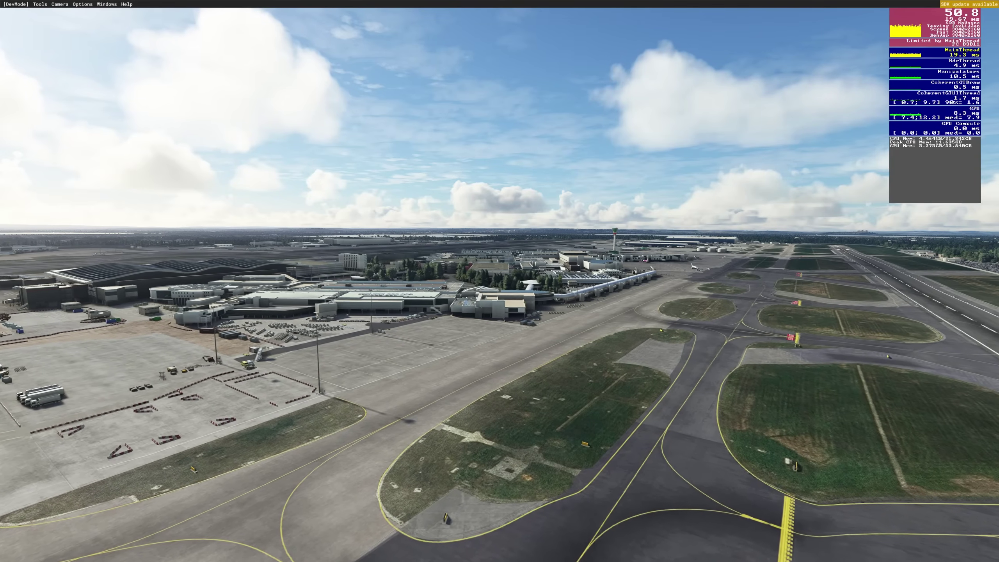
key(w)
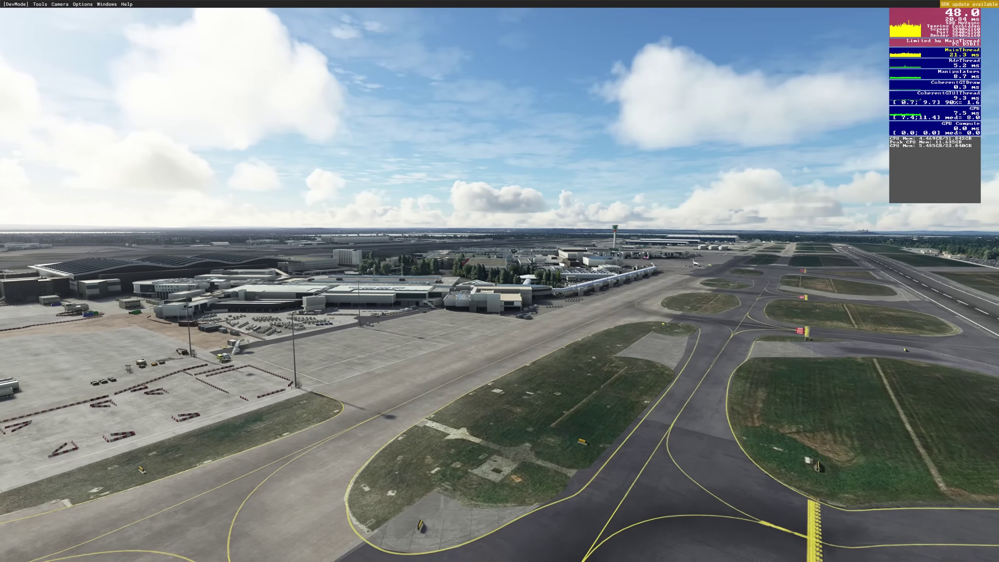
key(w)
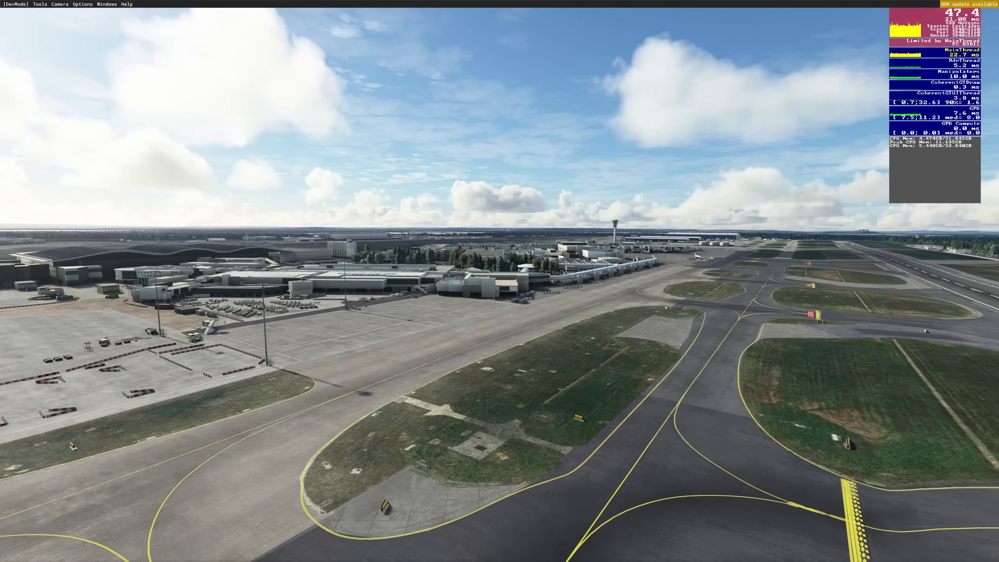
key(w)
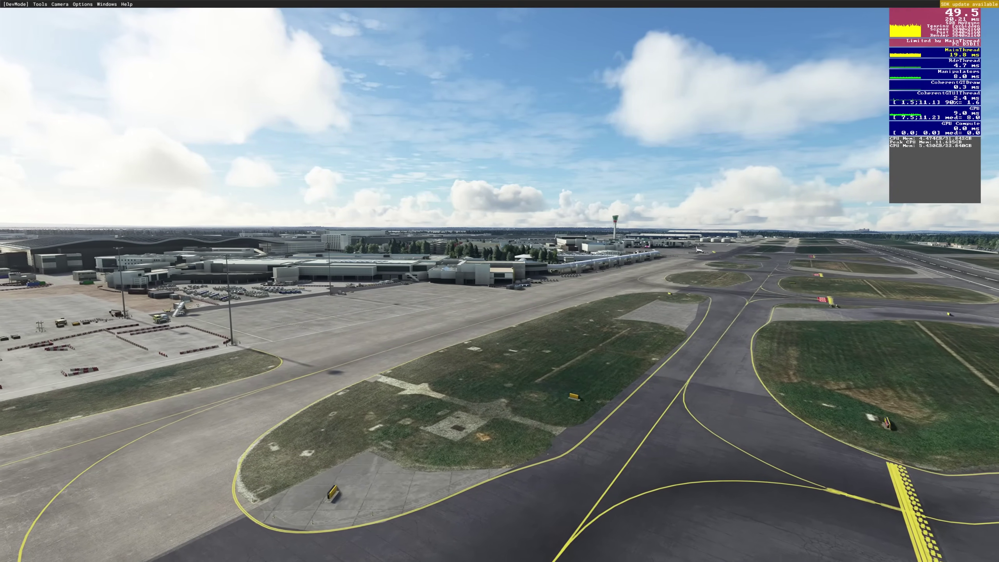
key(w)
key(w)
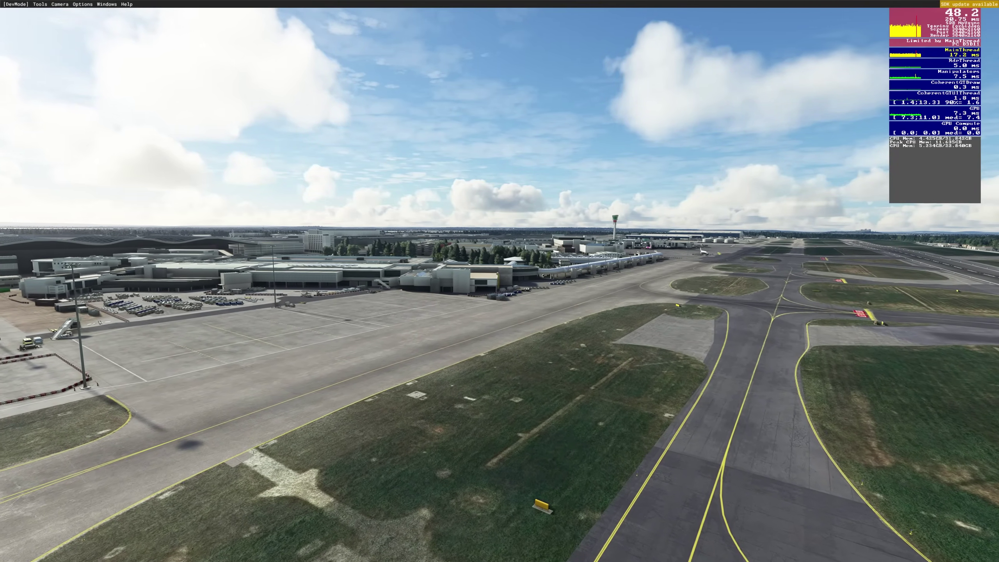
Guide the drone camera along the apron to the baggage carts, raise it, and pause
key(w)
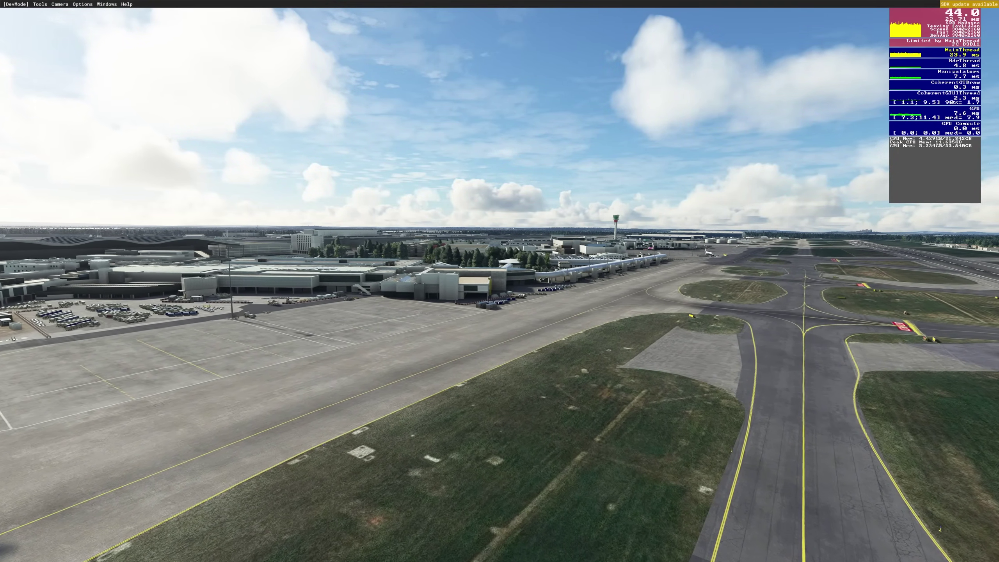
key(w)
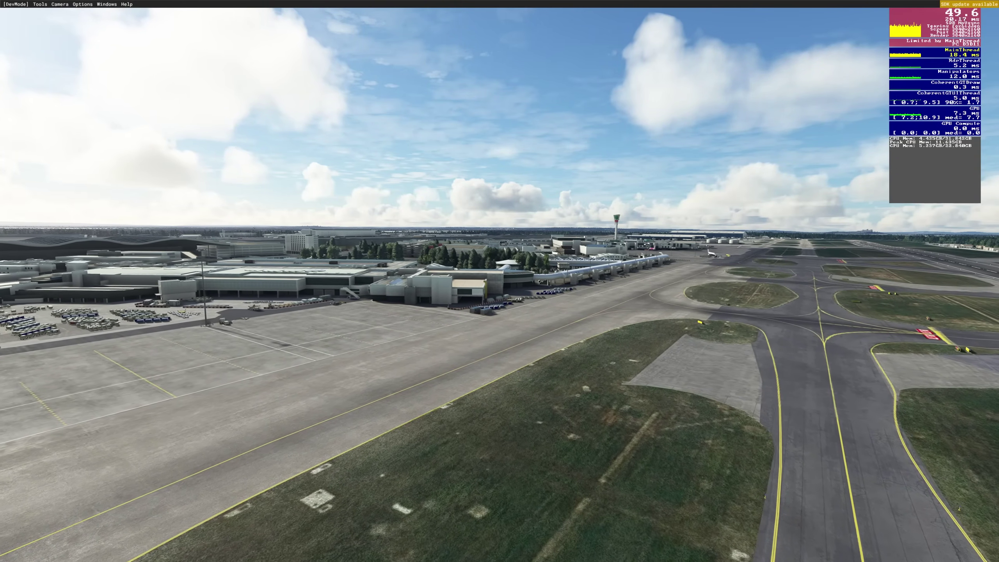
key(w)
key(w)
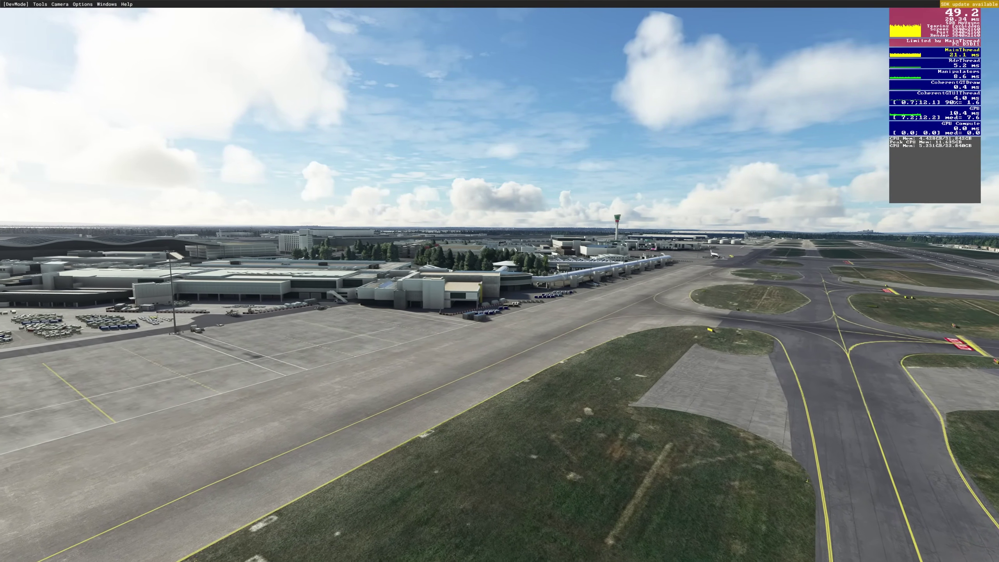
key(w)
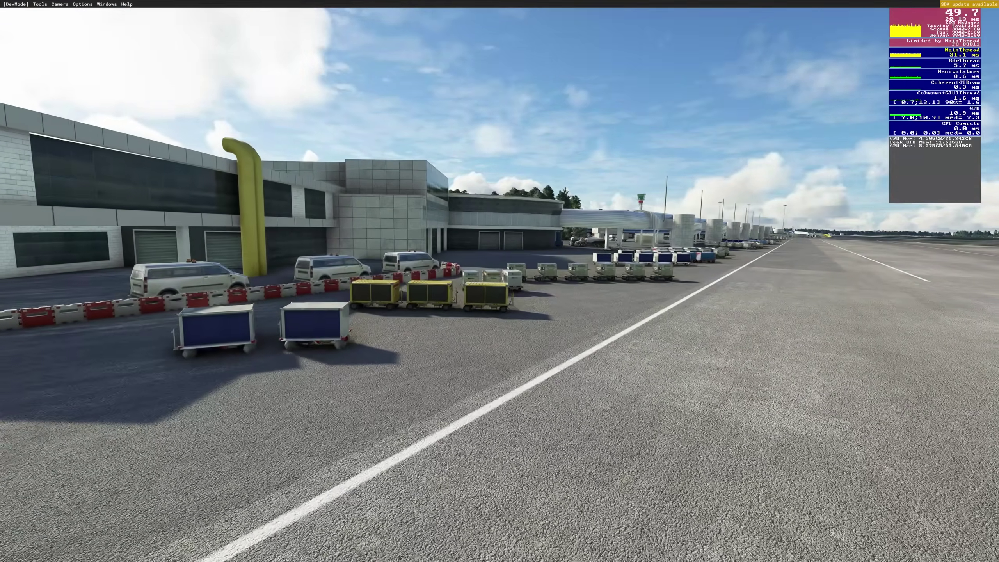
key(w)
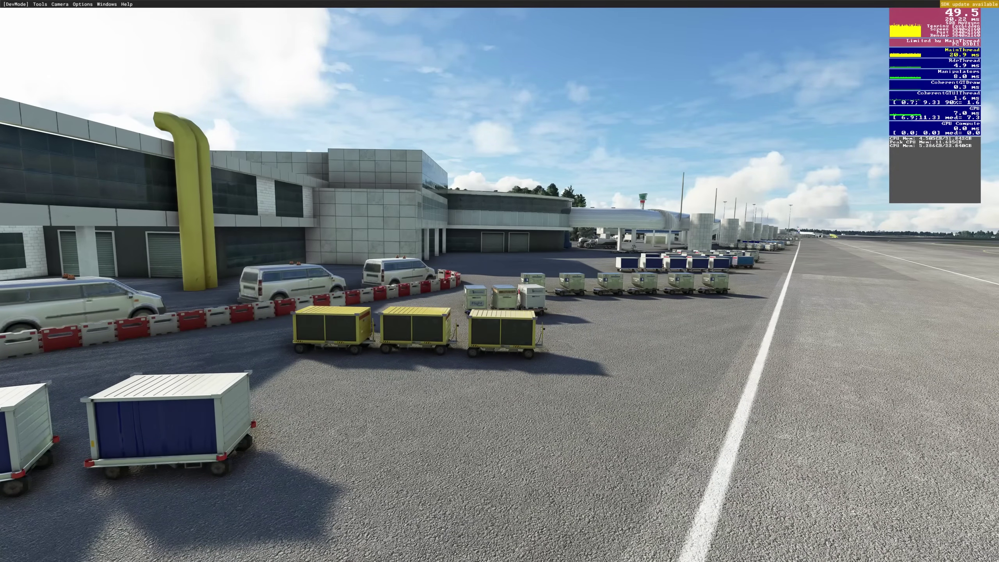
key(r)
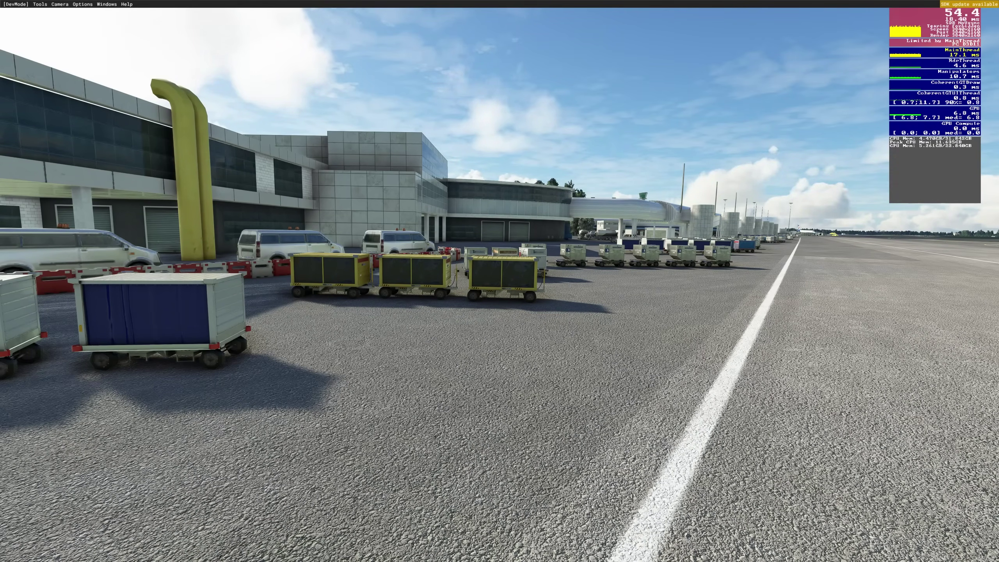
key(Escape)
Lower Objects Level of Detail from 100 to 10, save, and resume beside the baggage carts
click(313, 406)
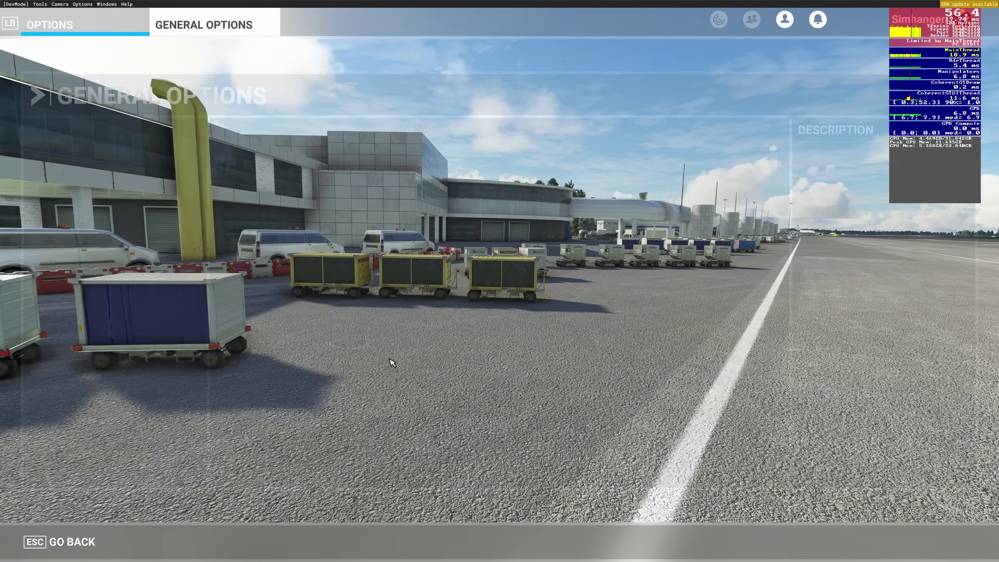
scroll(421, 361, down, 3)
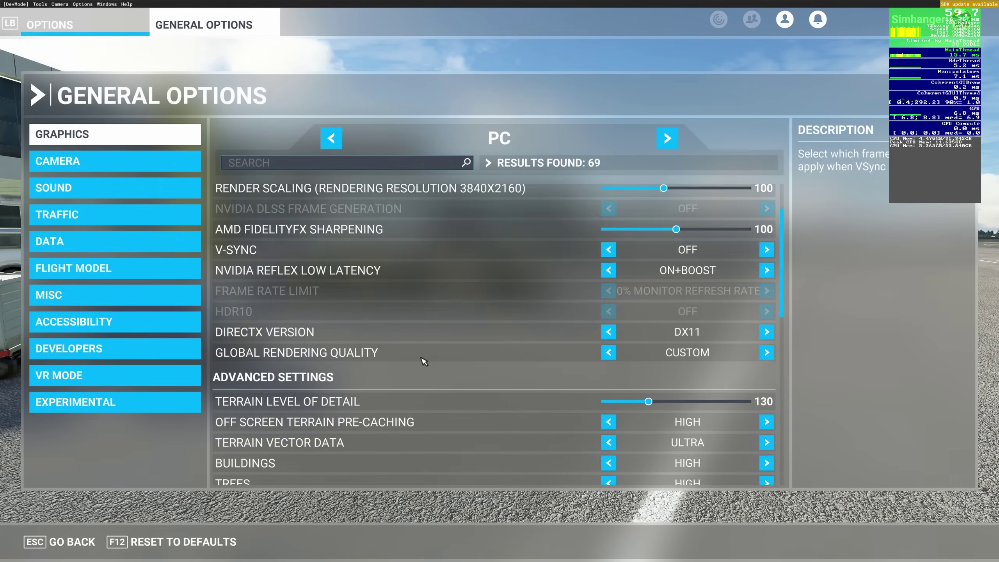
scroll(421, 361, down, 3)
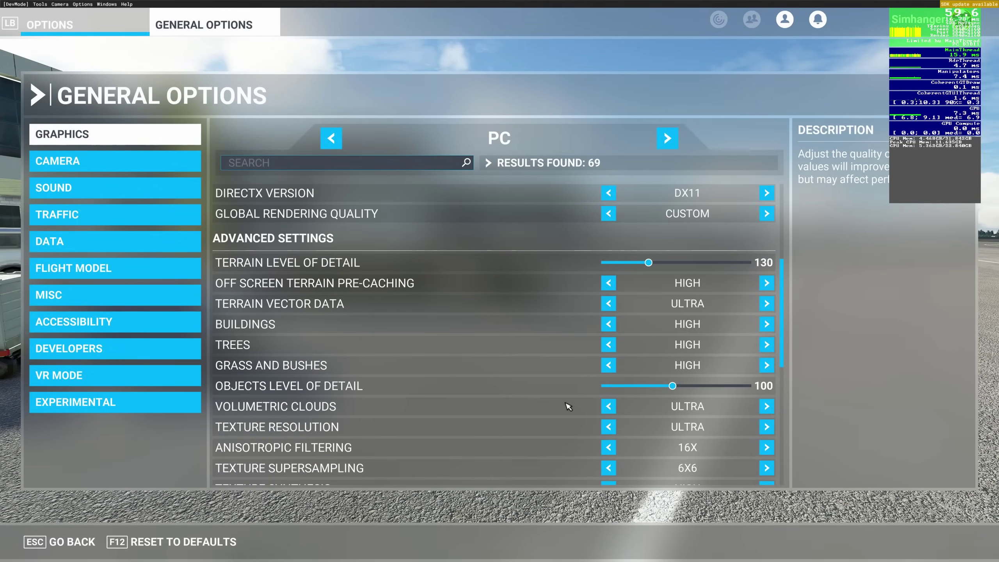
drag(676, 386, 602, 385)
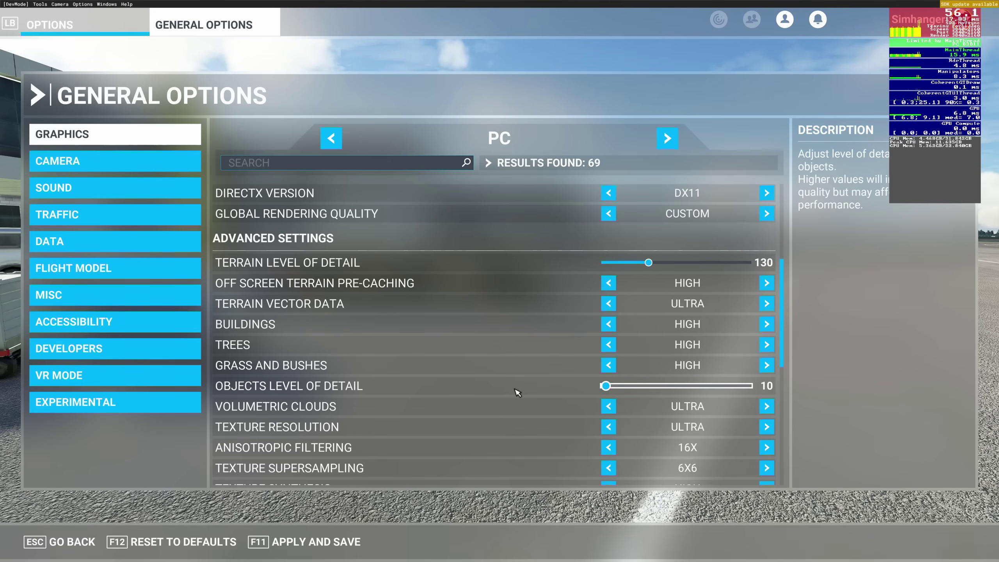
click(301, 541)
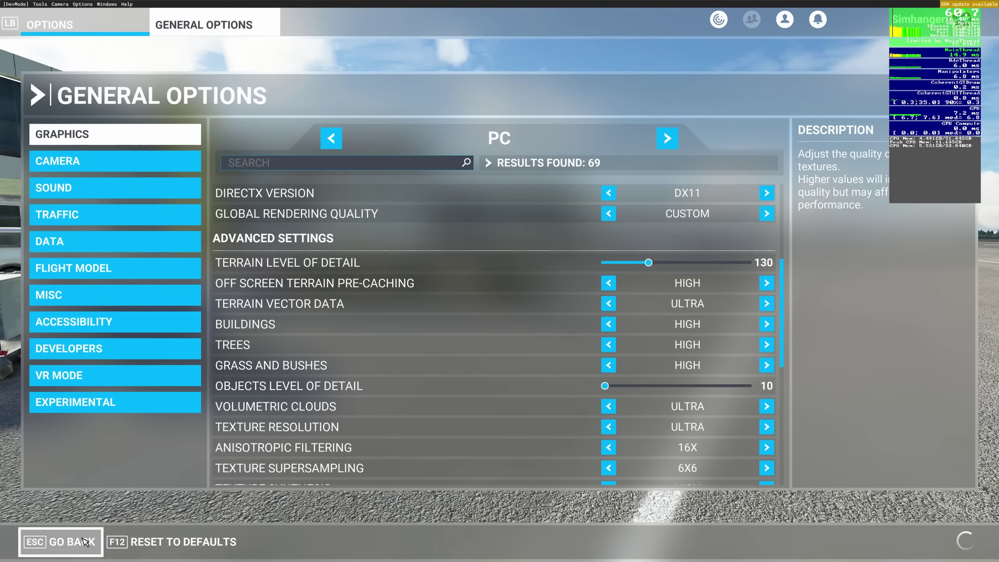
click(86, 542)
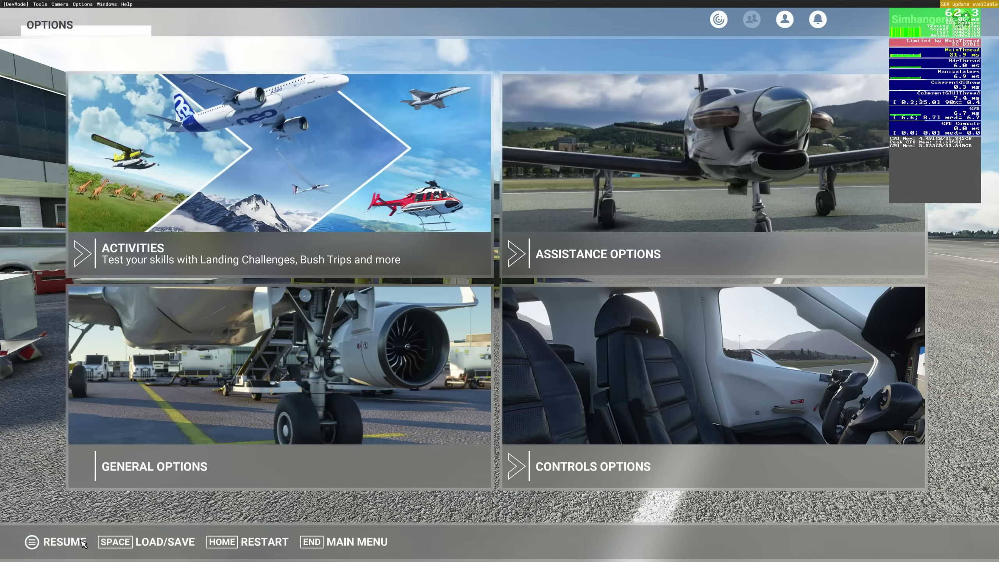
click(63, 542)
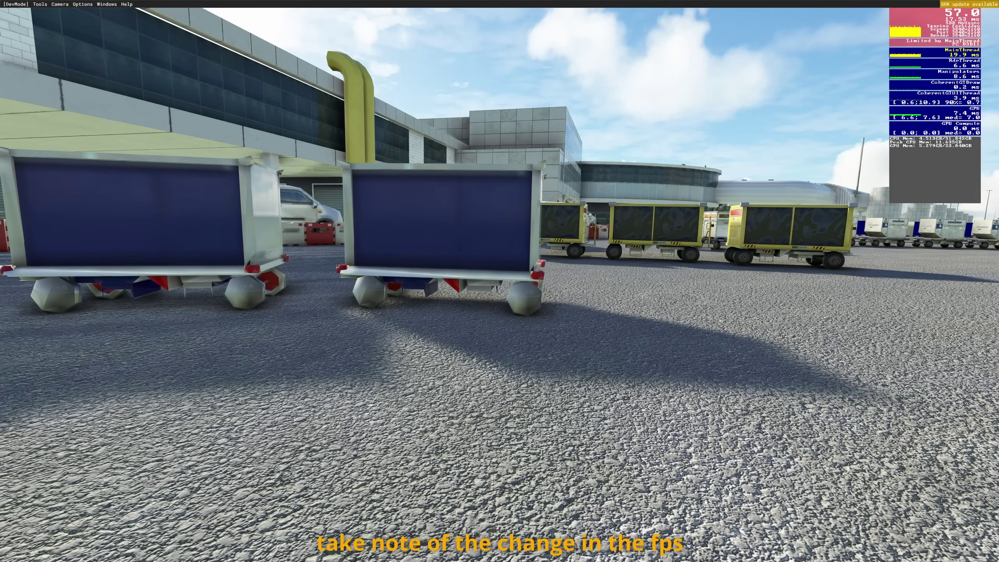
Raise Objects Level of Detail from 10 to 200 in General Options and save it
key(Escape)
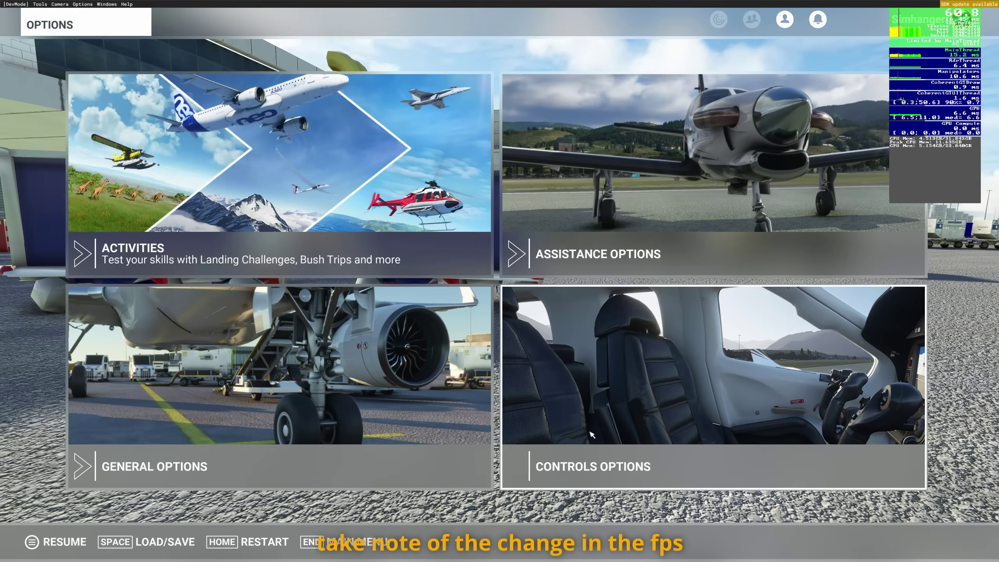
click(210, 453)
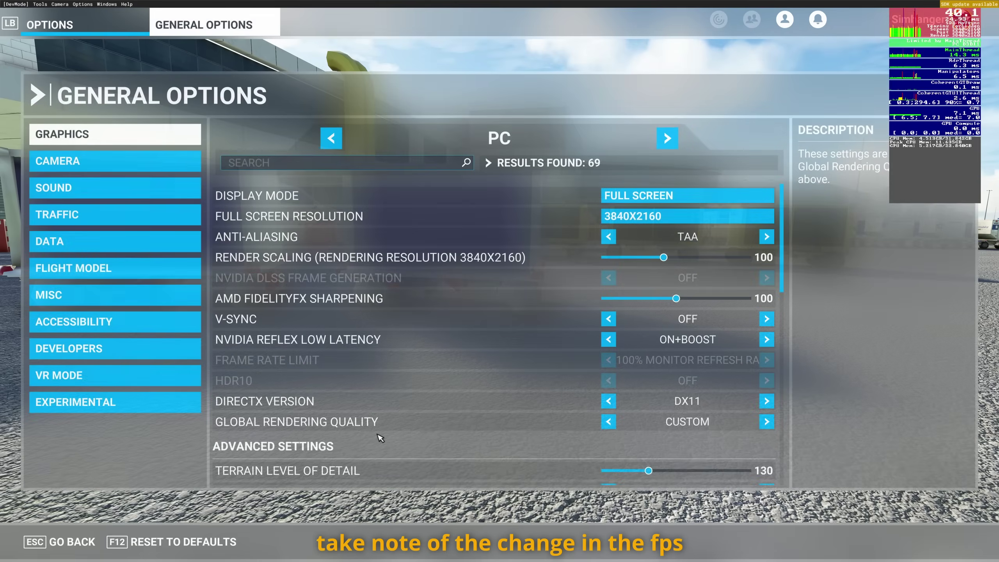
scroll(393, 428, down, 3)
scroll(393, 427, down, 3)
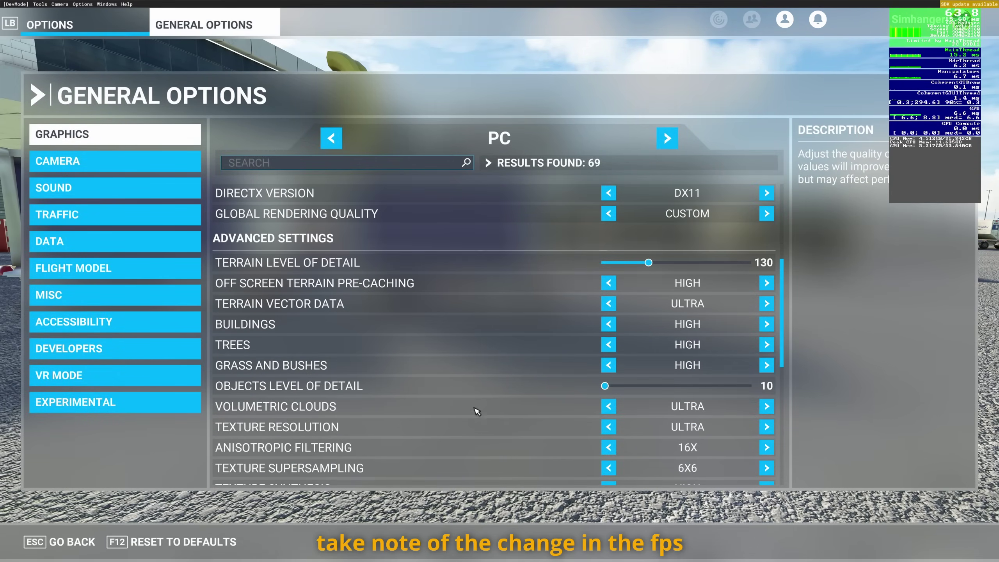
drag(609, 386, 775, 386)
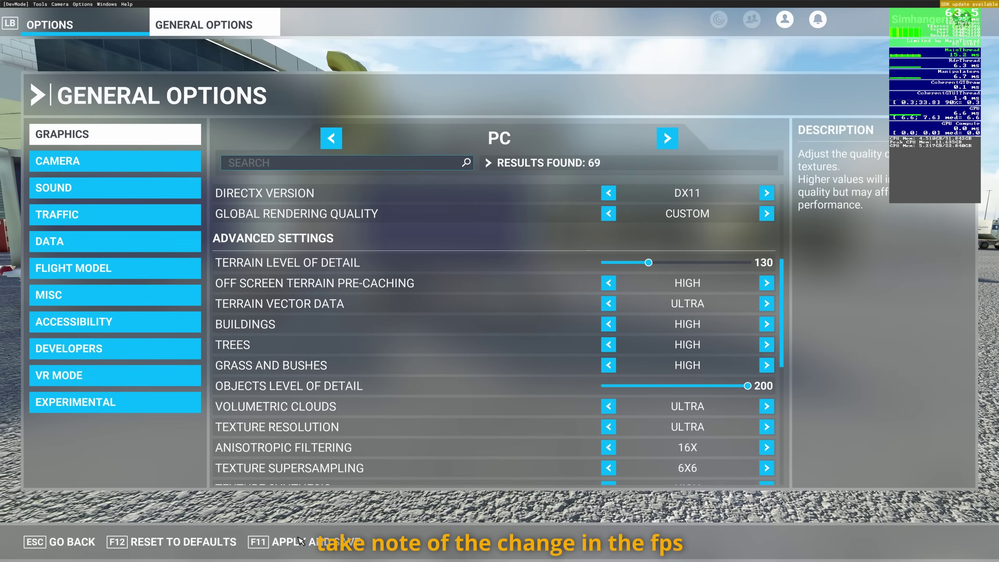
click(305, 541)
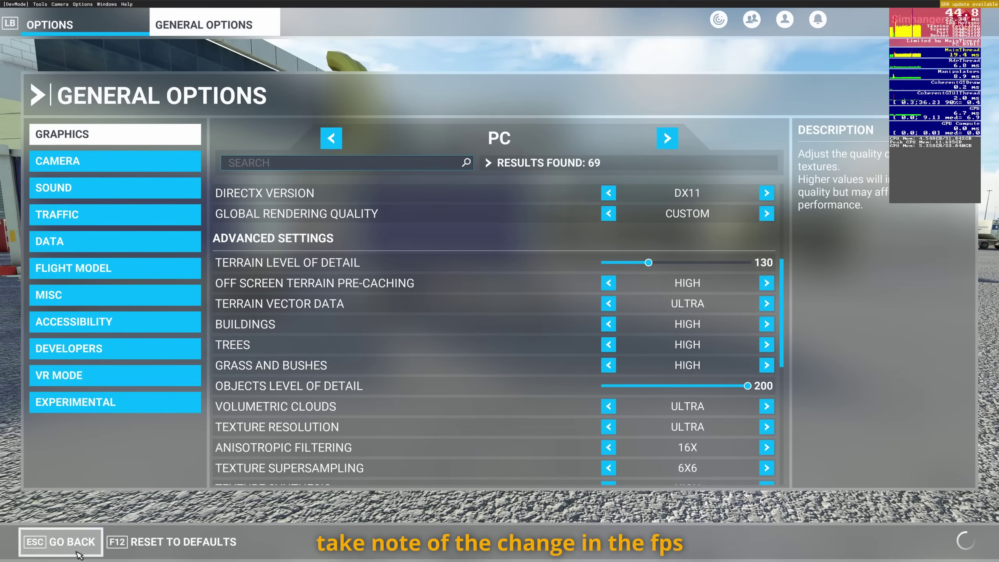
click(70, 544)
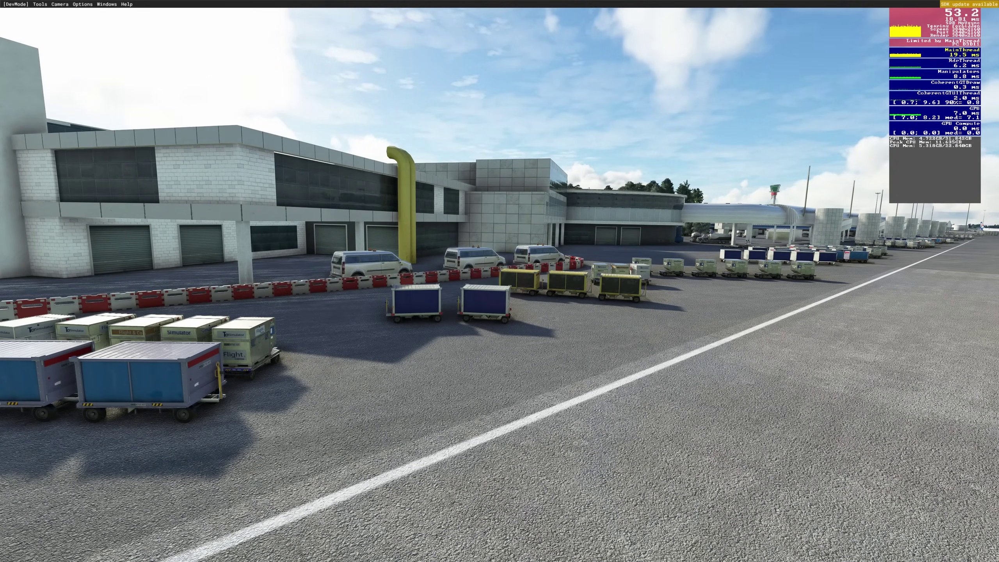
Open the pause options menu over the high aerial view of Heathrow
key(Escape)
key(Escape)
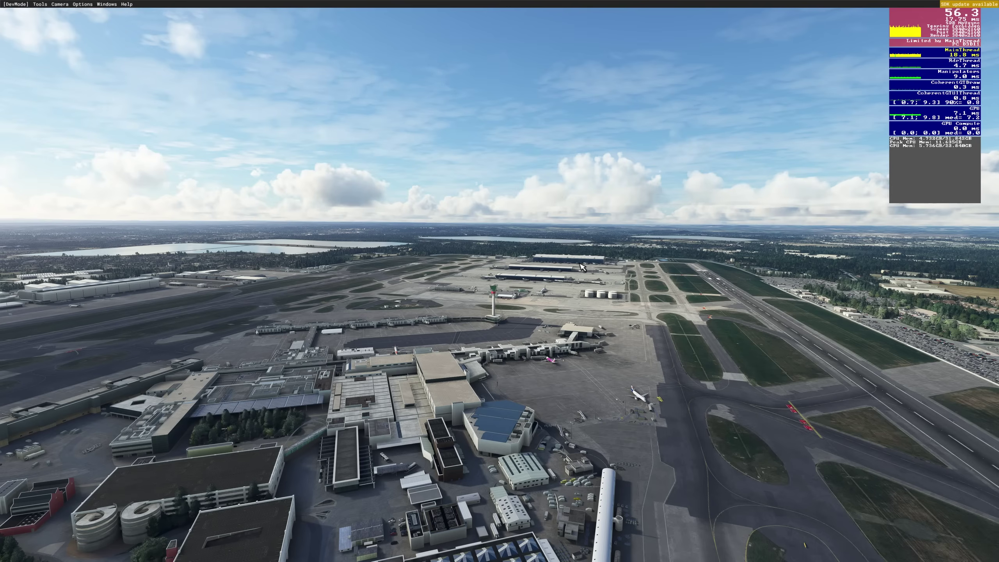
Lower Objects Level of Detail from 200 to 10 in General Options and save it
key(Escape)
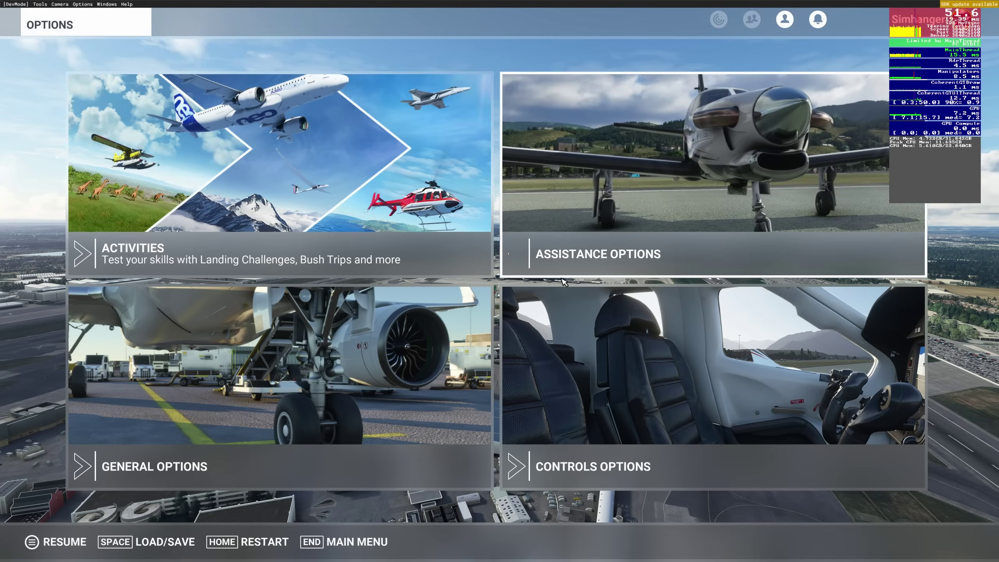
click(203, 406)
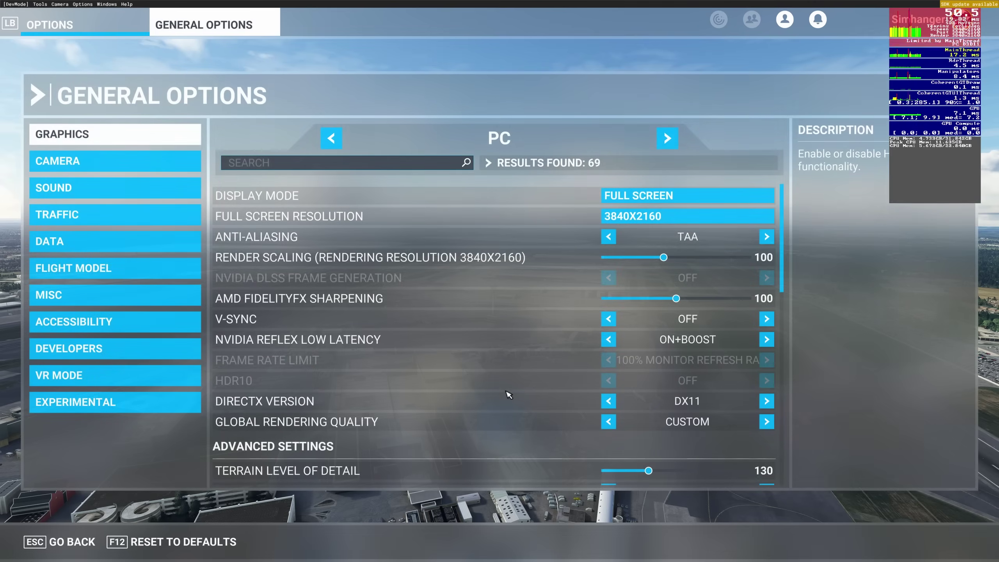
scroll(538, 406, down, 3)
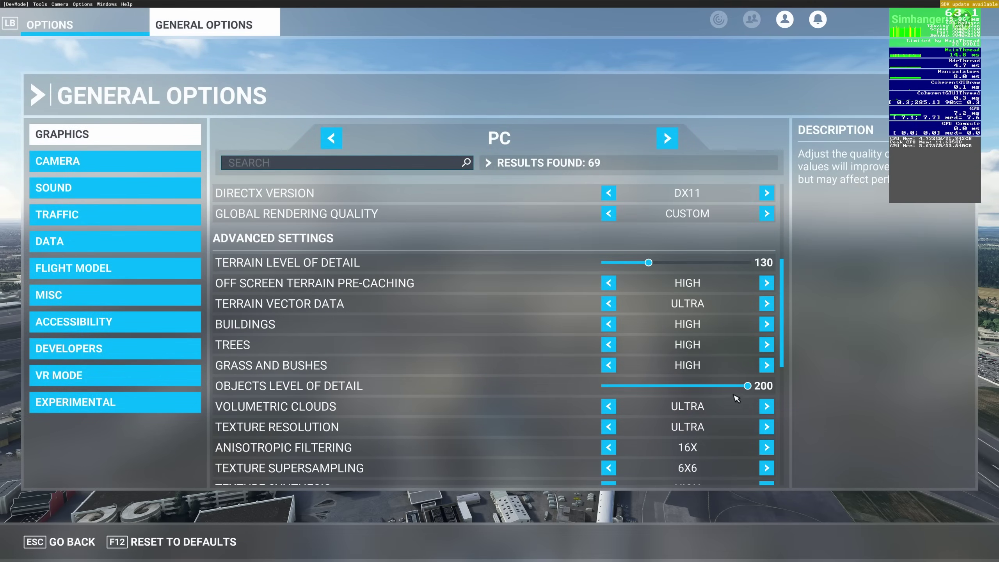
drag(748, 386, 579, 390)
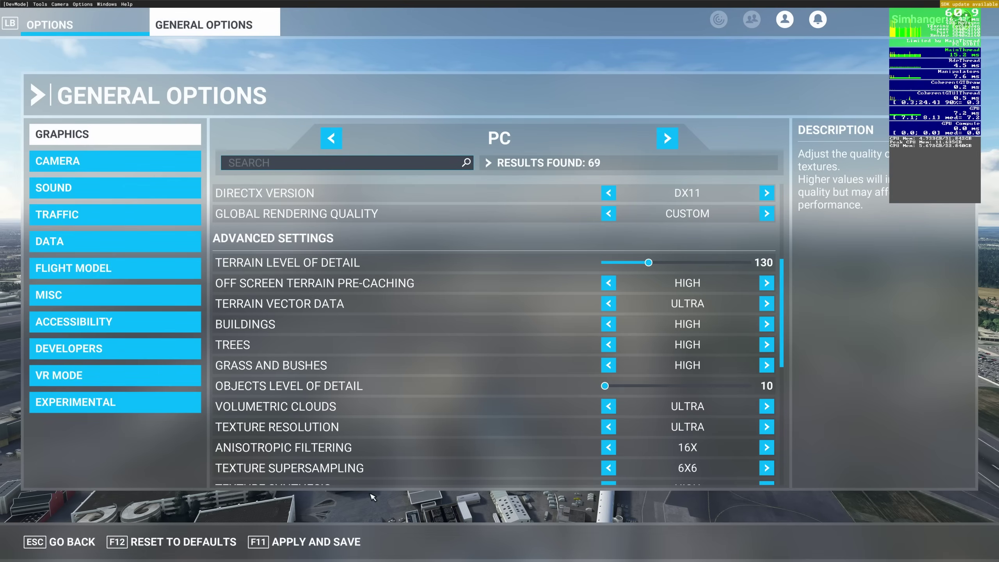
click(306, 541)
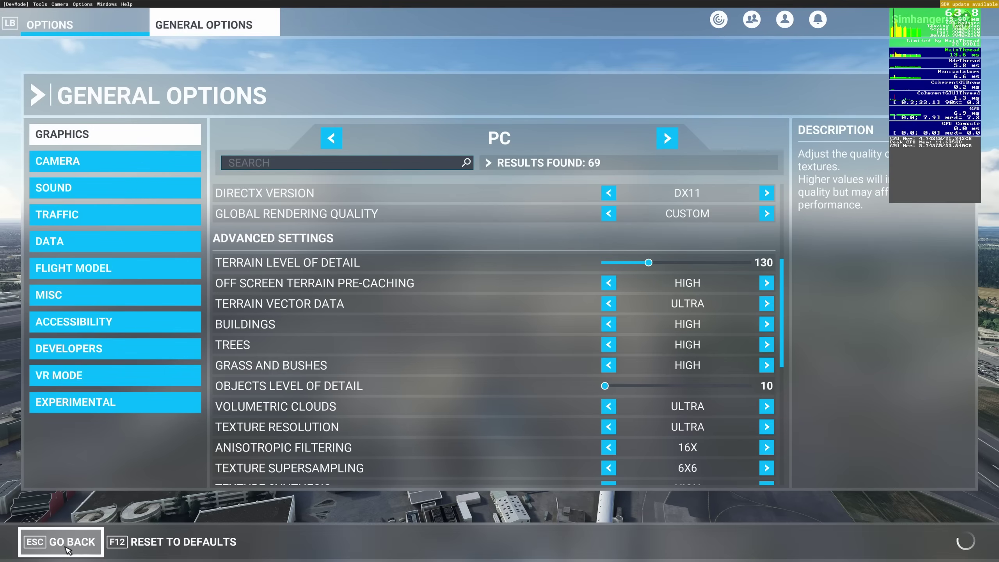
click(63, 543)
Resume the simulation to return to the aerial Heathrow view
click(47, 543)
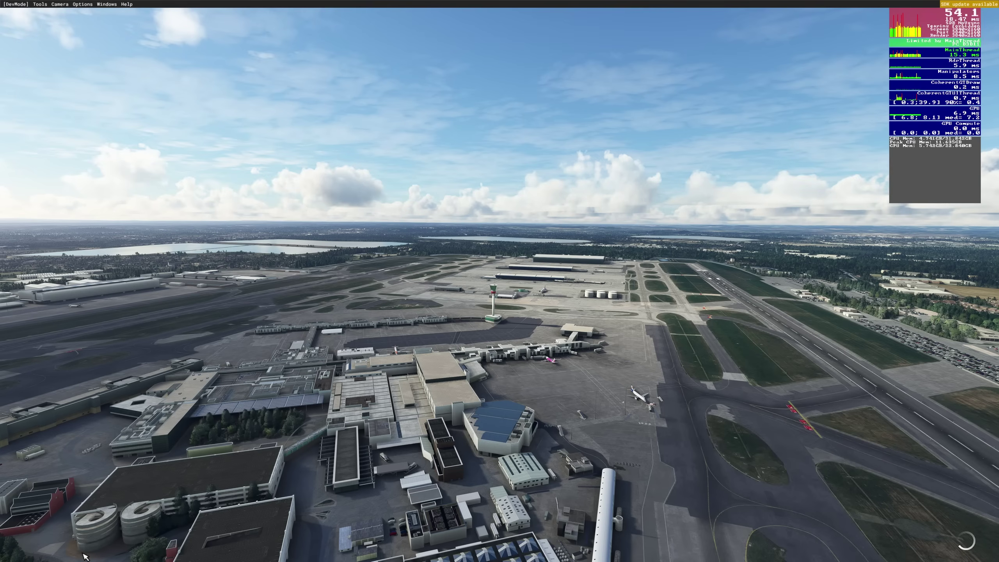